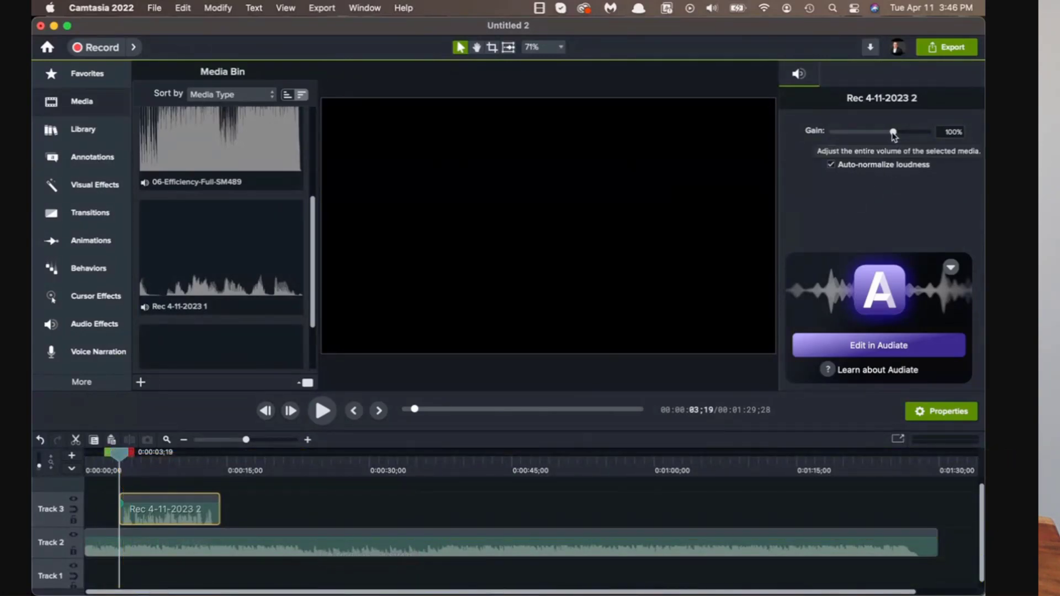
Step: Set the 06-Efficiency-Full-SM489 music clip's gain to 101% and make Track 2 about twice as tall
click(650, 551)
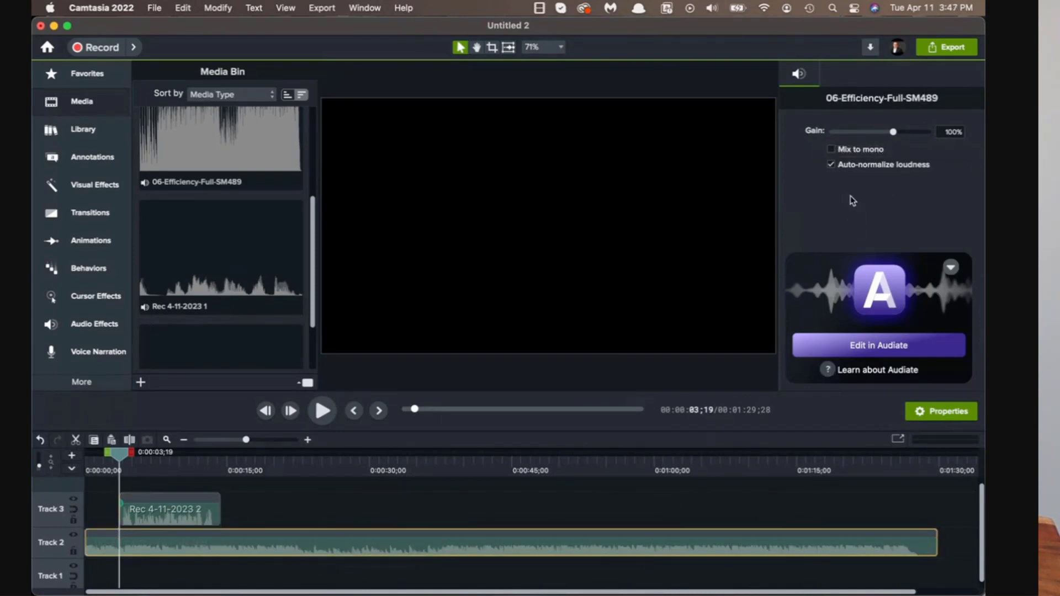
mouse_move(892, 132)
mouse_down()
mouse_move(916, 132)
mouse_move(867, 132)
mouse_move(895, 133)
mouse_up()
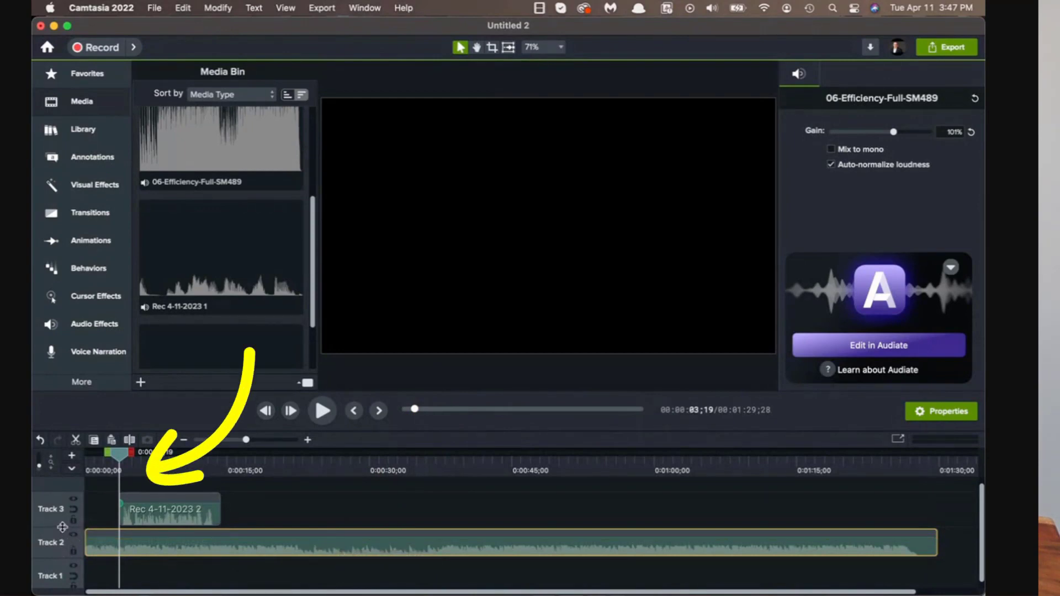
drag(61, 525, 60, 491)
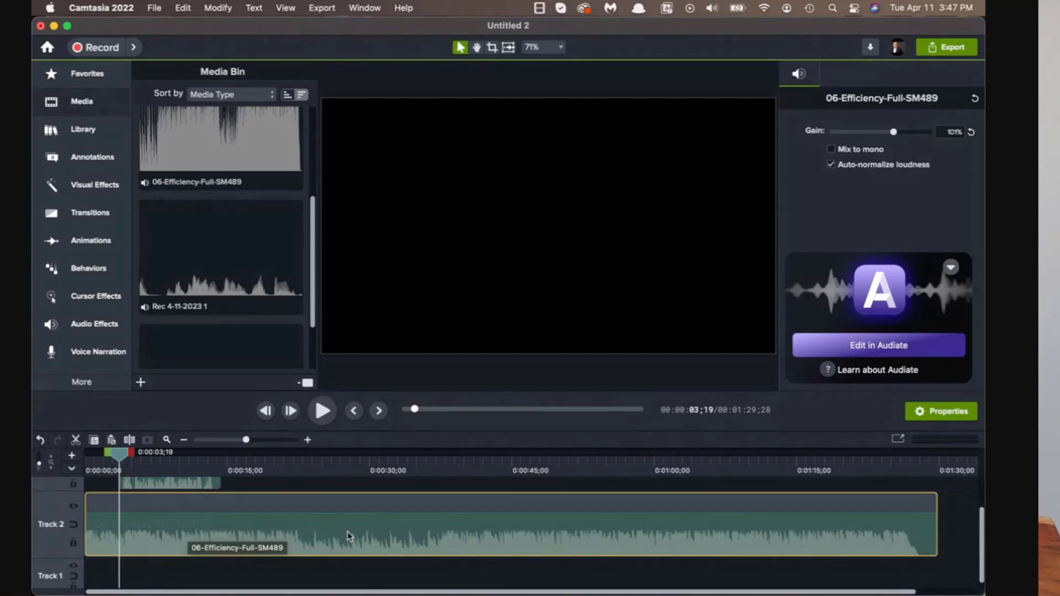
scroll(337, 538, up, 2)
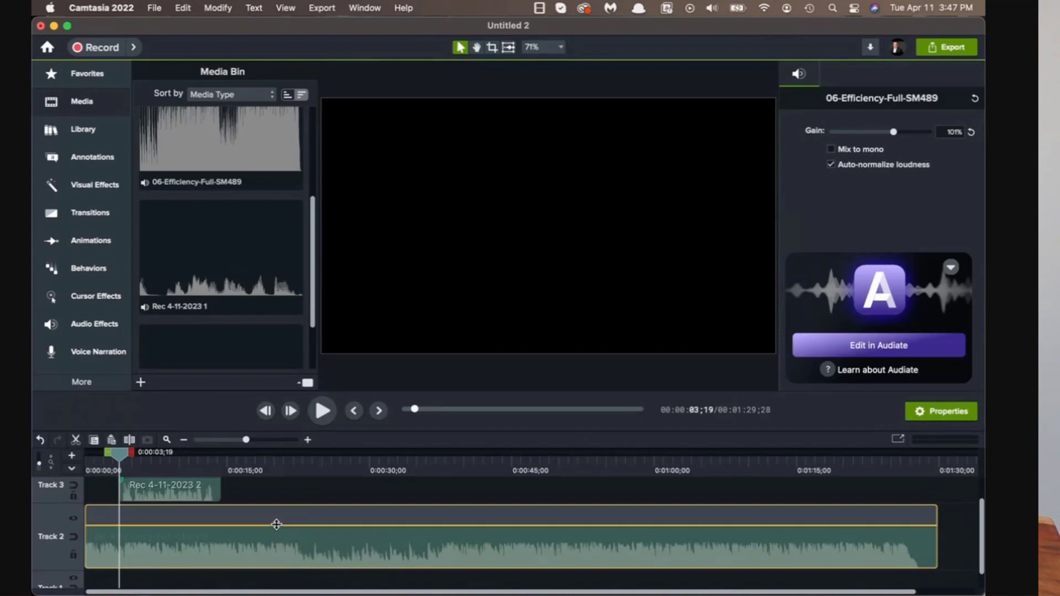
Step: Try raising and lowering the volume line of the whole music clip on Track 2
drag(276, 523, 263, 395)
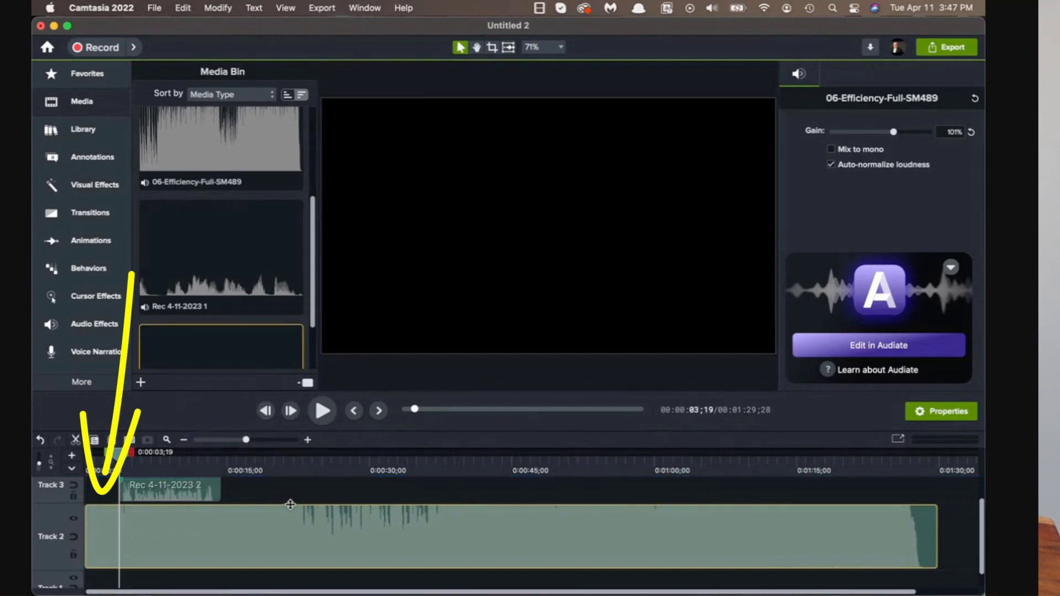
drag(290, 504, 287, 580)
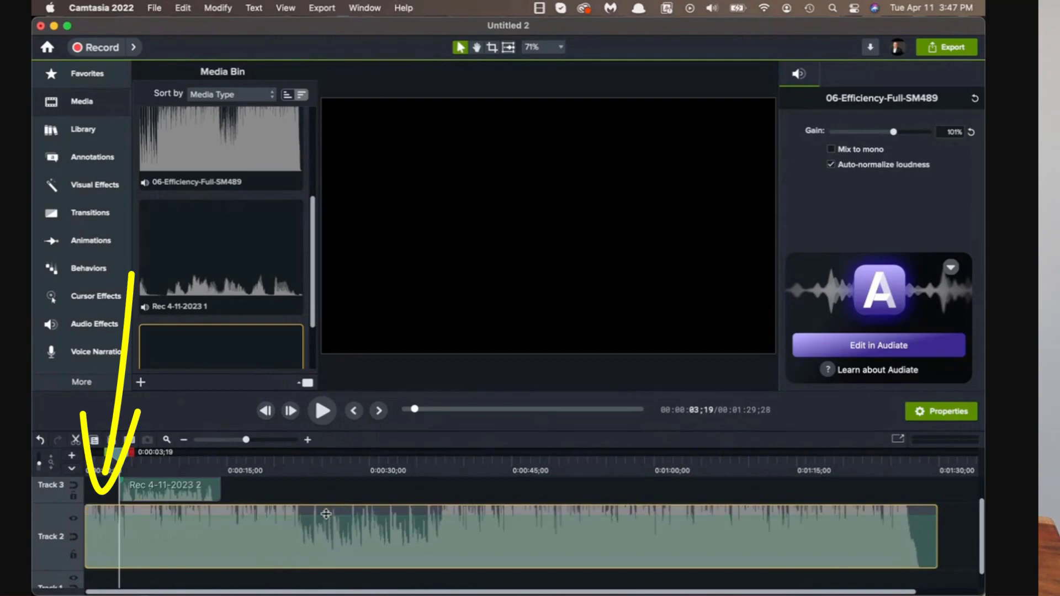
drag(326, 514, 312, 583)
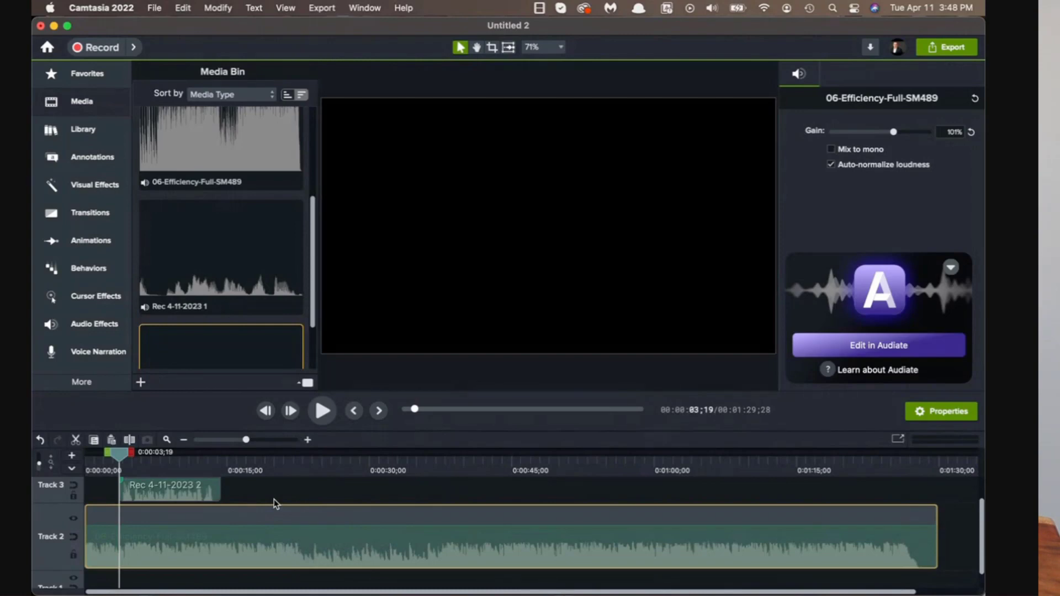
Step: Play the narration over the music from about 0:00:03 to about 0:00:13 to judge the balance
click(120, 469)
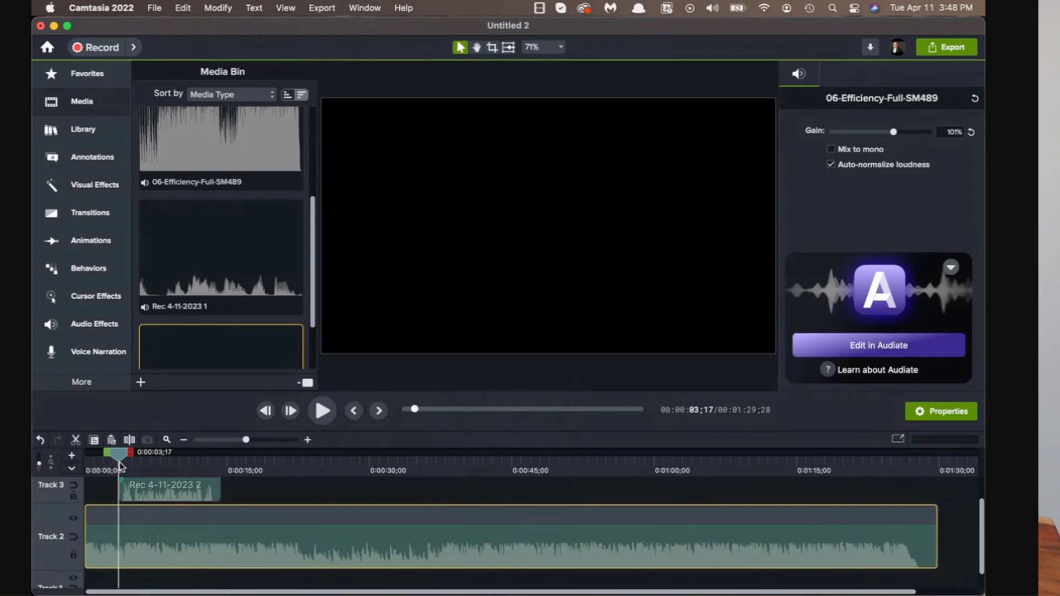
key(space)
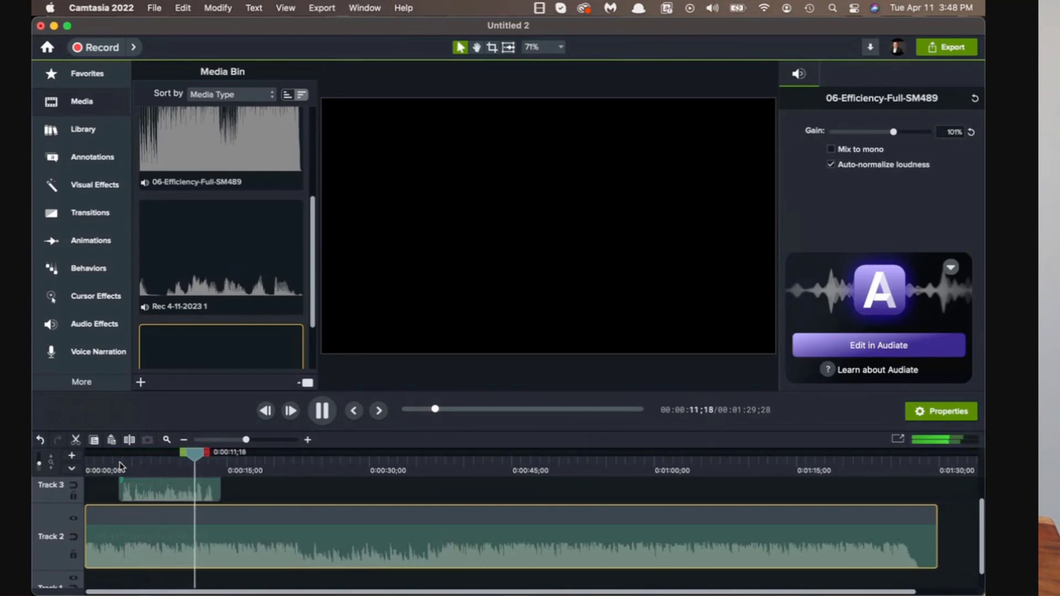
key(space)
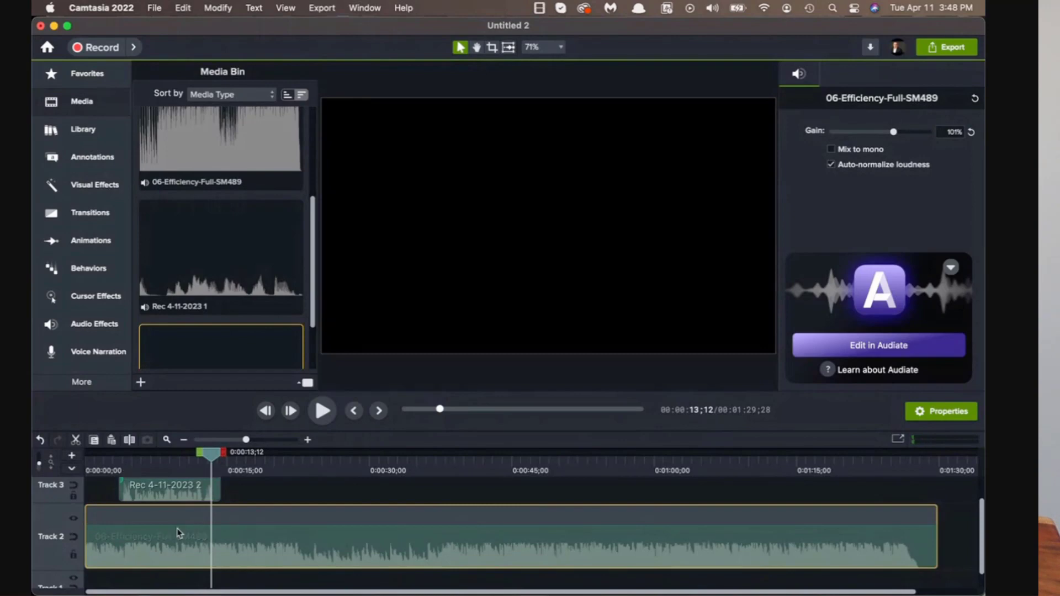
Step: Add an audio point to the Track 2 music at 0:00:04;03, where the speech in the narration begins
scroll(185, 507, up, 2)
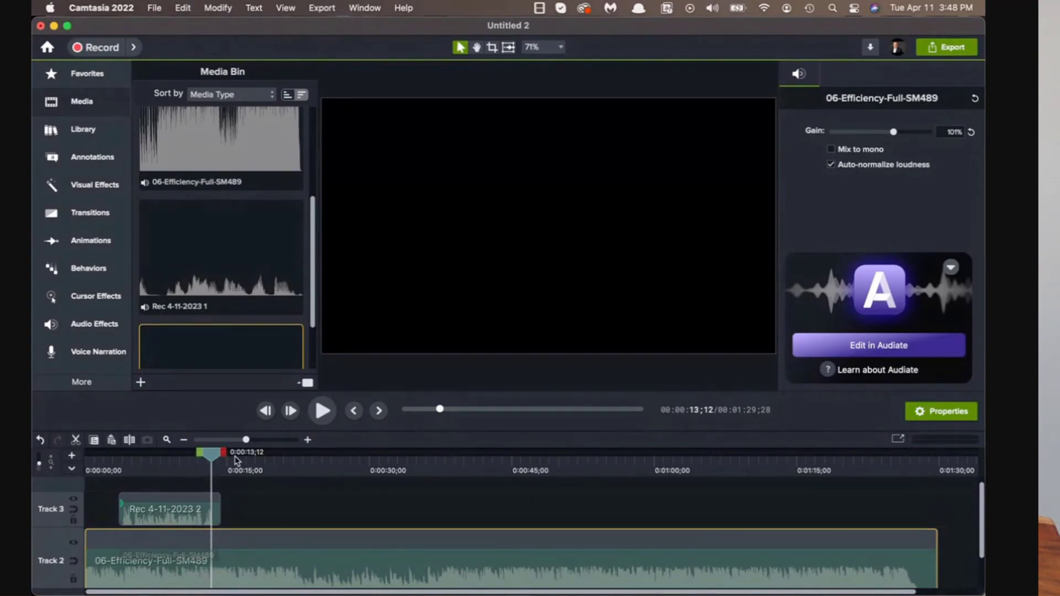
drag(212, 462, 126, 461)
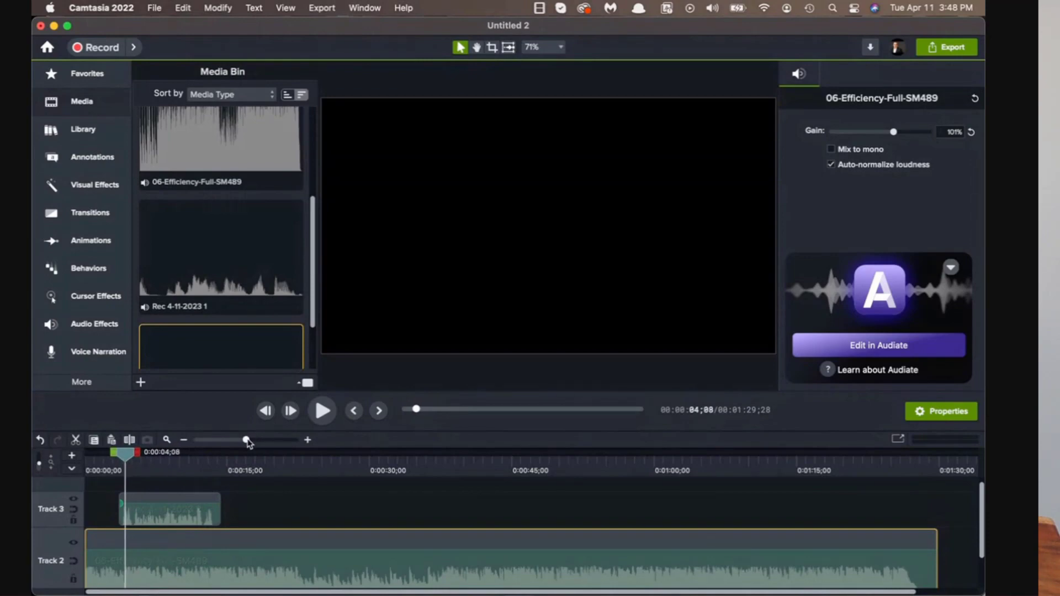
drag(248, 442, 266, 444)
scroll(249, 523, left, 4)
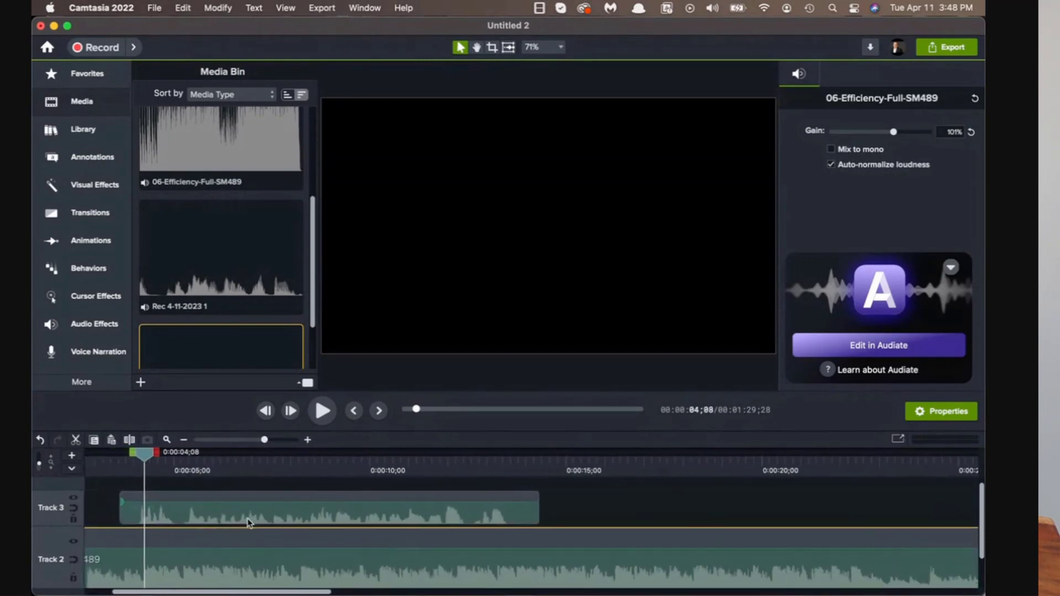
drag(168, 459, 163, 459)
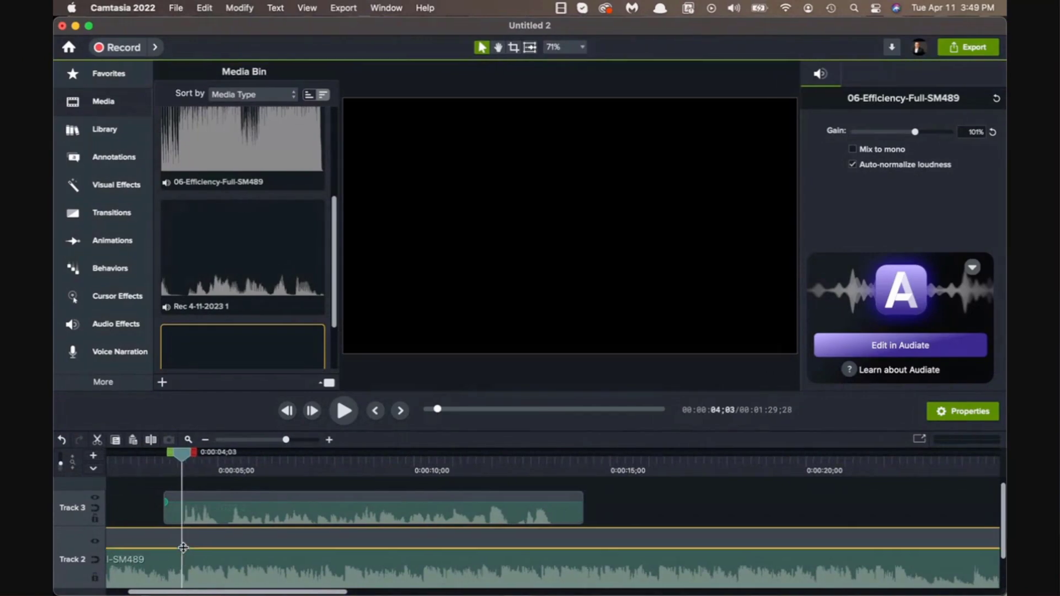
double_click(184, 547)
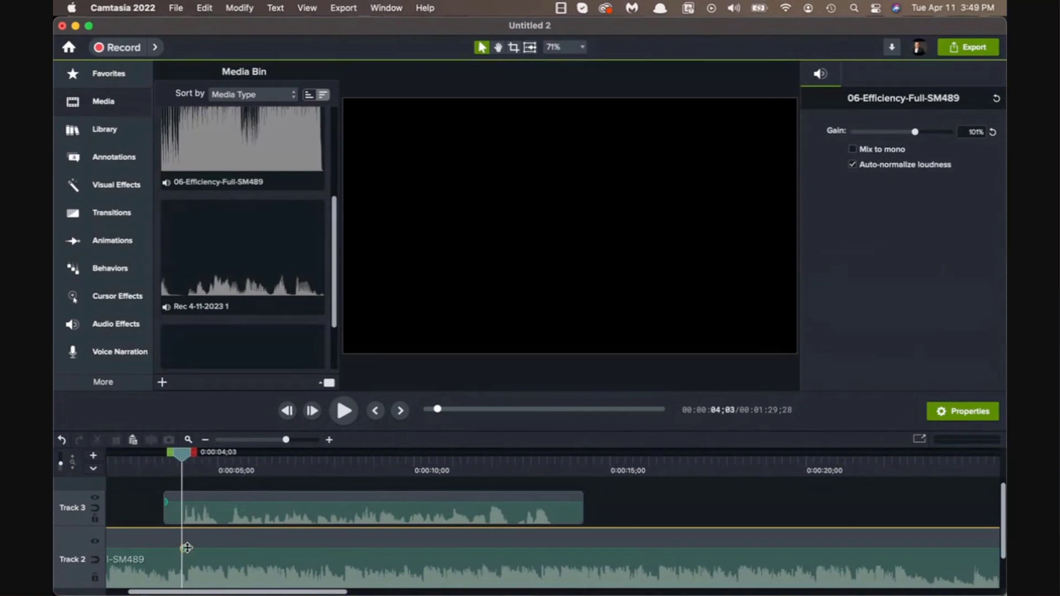
Step: Add an earlier audio point at about 2 seconds and lower the 4-second point so the music fades down before the speech
scroll(260, 547, left, 1)
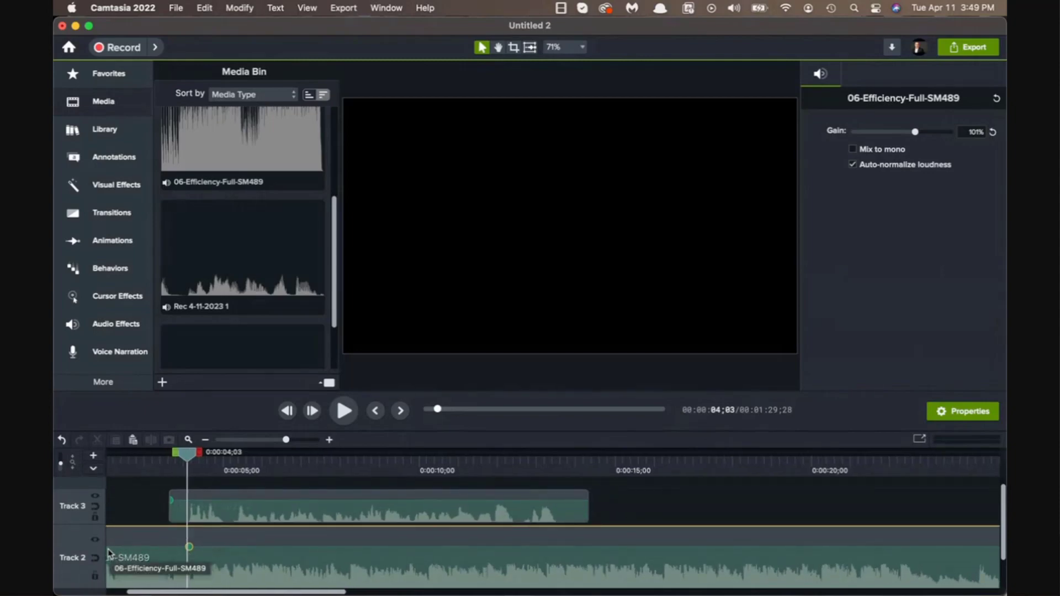
double_click(108, 547)
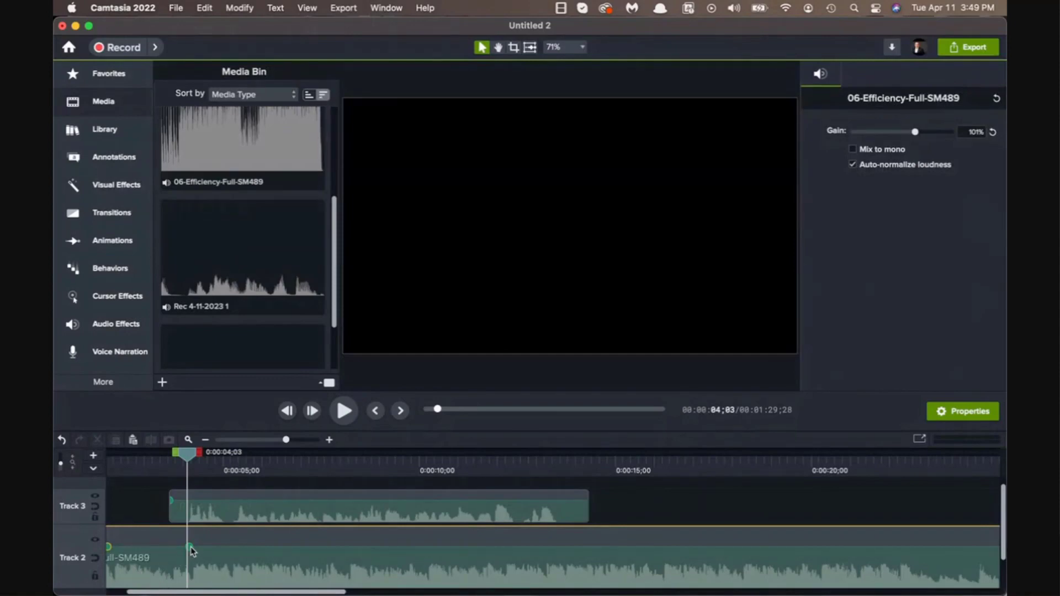
drag(192, 551, 191, 569)
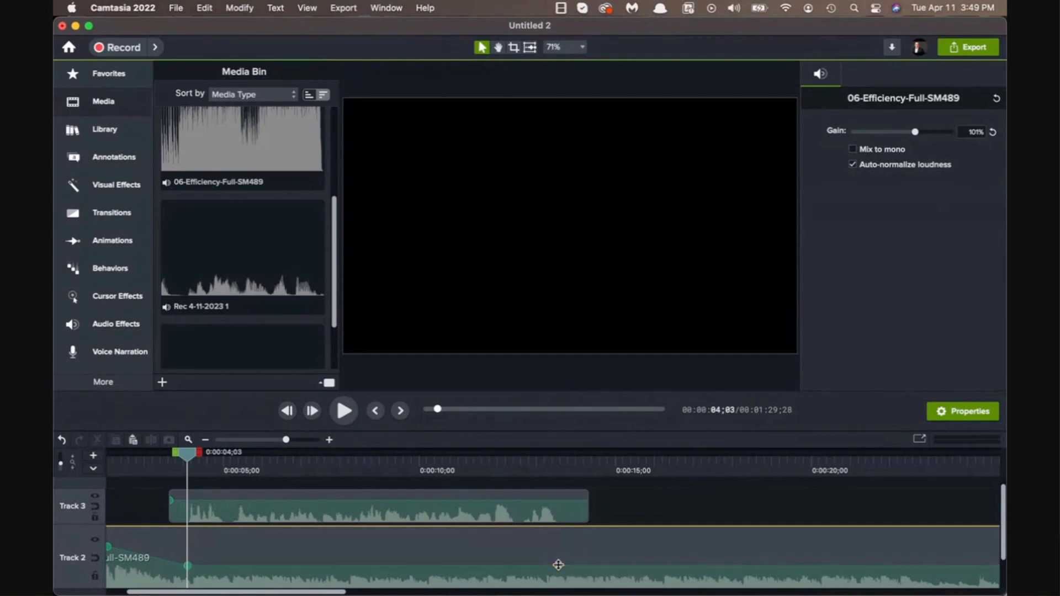
Step: Add audio points to the music at about 13 and 14 seconds, raising the second so the volume fades back up after the speech
double_click(558, 565)
mouse_move(559, 570)
mouse_down()
mouse_move(560, 556)
mouse_move(560, 566)
mouse_up()
drag(568, 569, 546, 569)
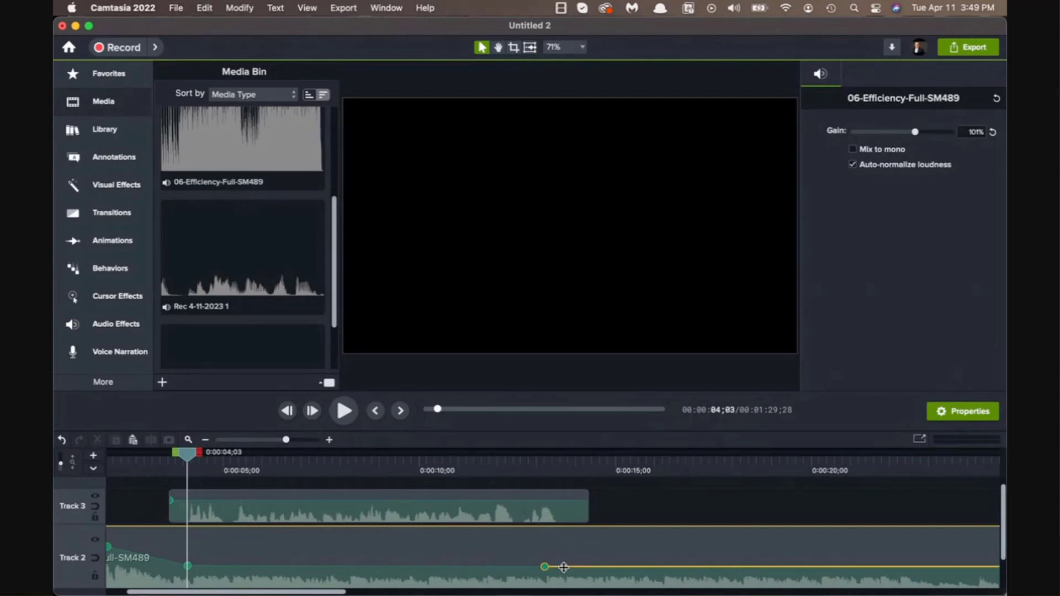
click(564, 567)
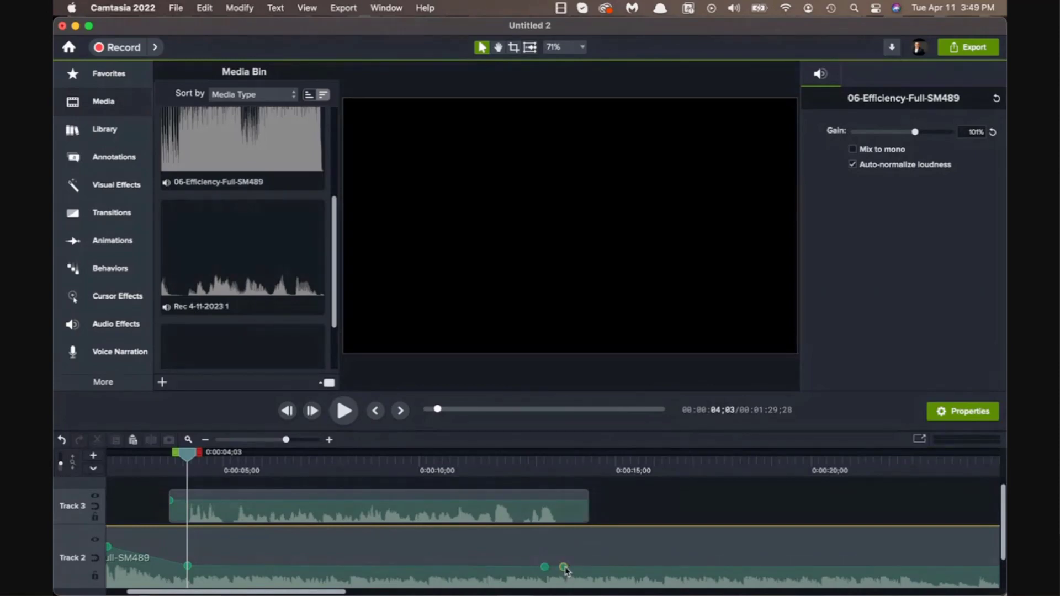
mouse_move(564, 567)
mouse_down()
mouse_move(564, 550)
mouse_move(580, 549)
mouse_move(545, 568)
mouse_up()
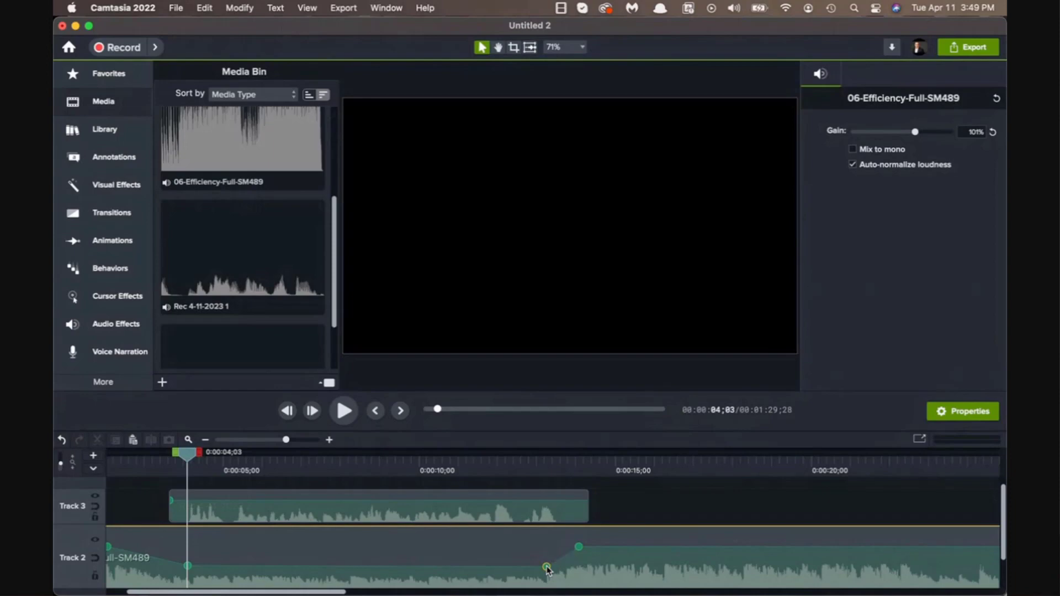
mouse_move(155, 587)
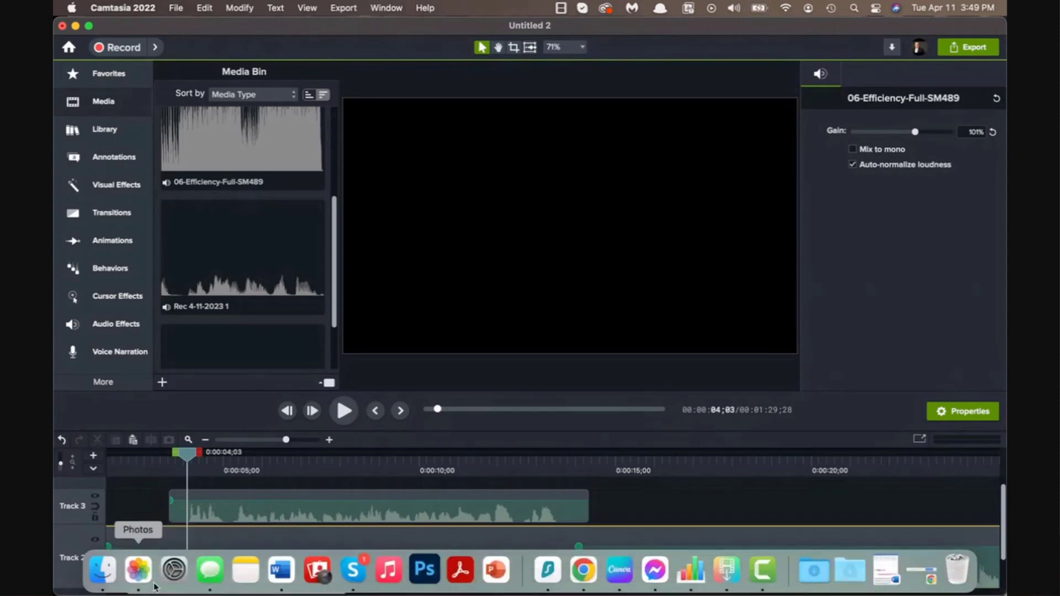
click(109, 547)
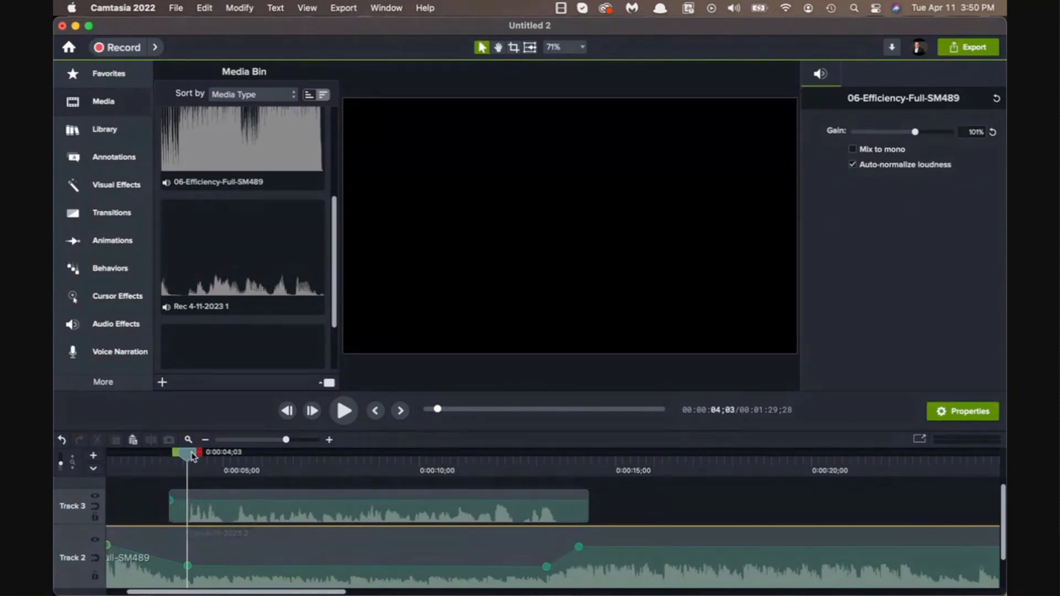
Step: Play the timeline from the beginning past the narration's end to check the music fades
drag(189, 456, 116, 460)
key(space)
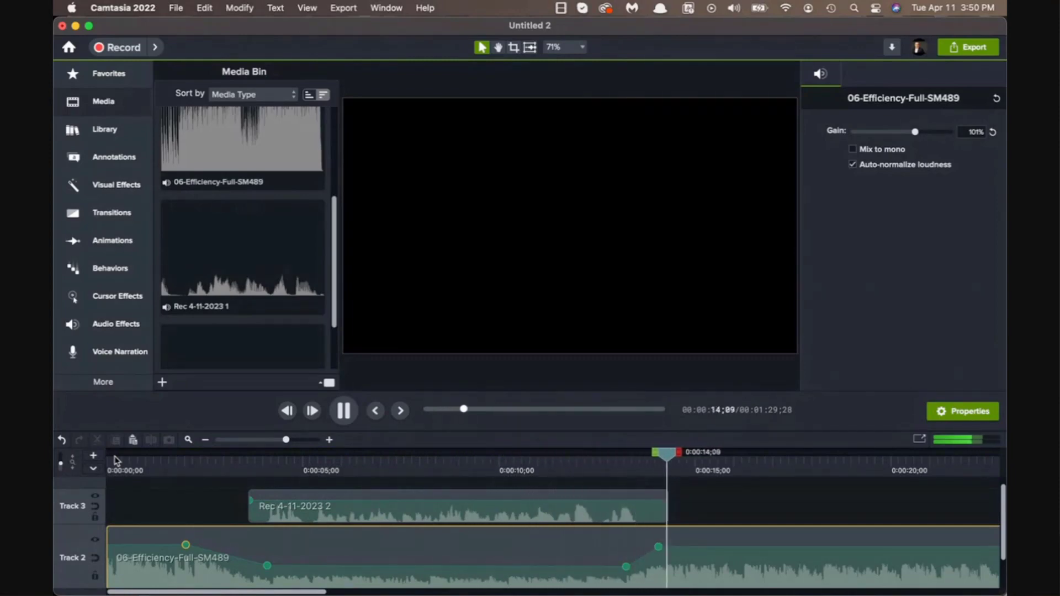
key(space)
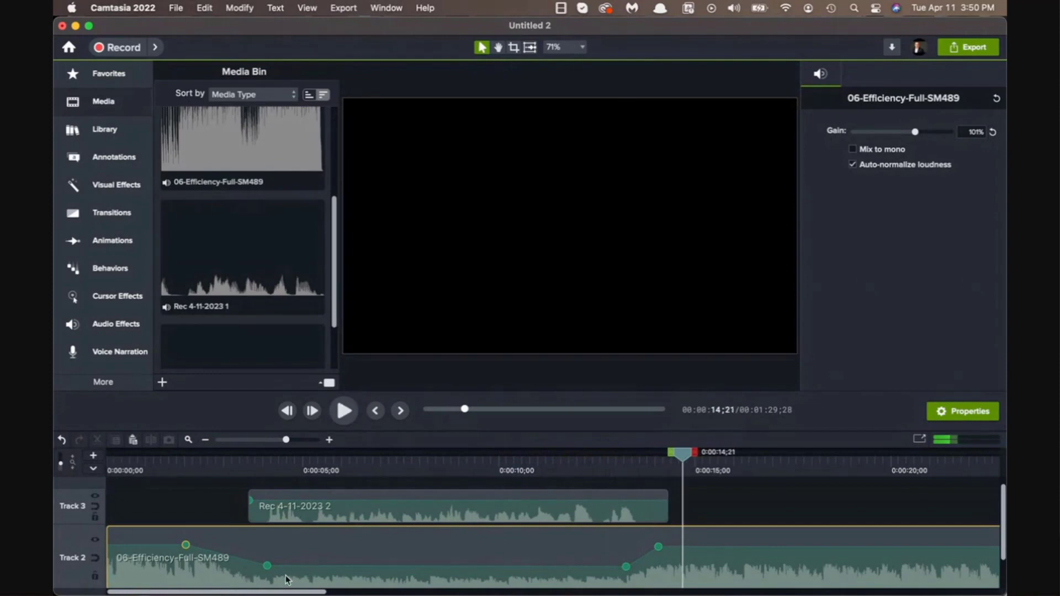
Step: Lower the two inner audio points at about 4 and 13 seconds equally so the music is quieter under the narration
click(268, 567)
drag(269, 569, 269, 577)
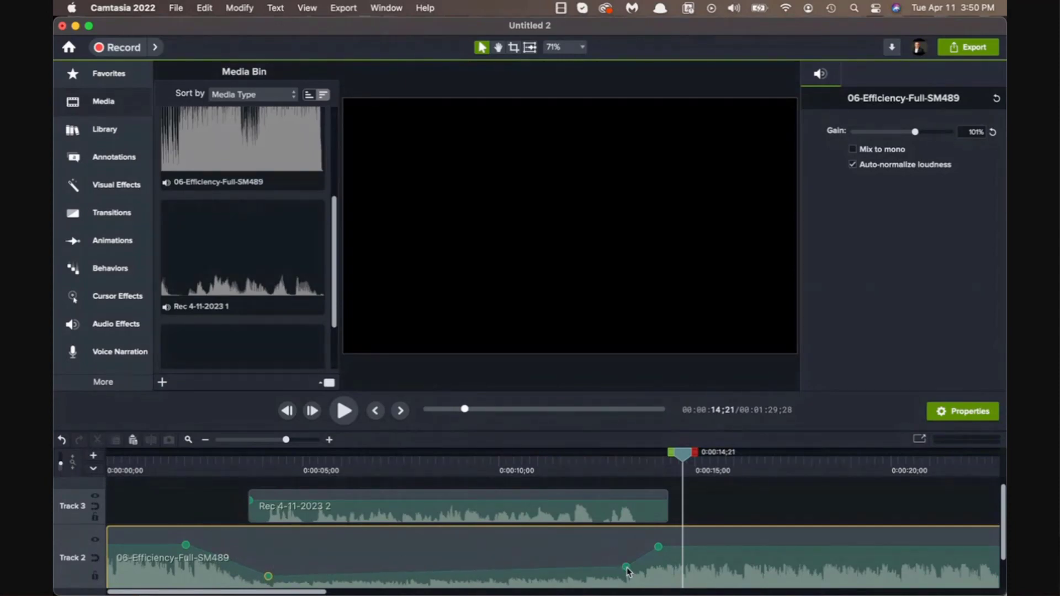
drag(627, 569, 627, 577)
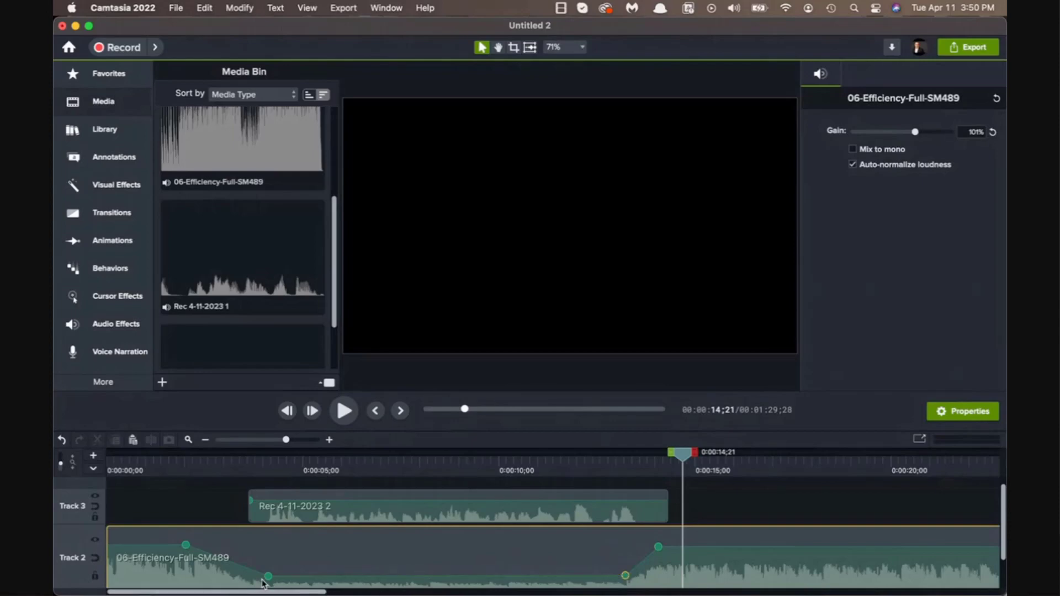
drag(267, 577, 267, 578)
drag(628, 578, 627, 578)
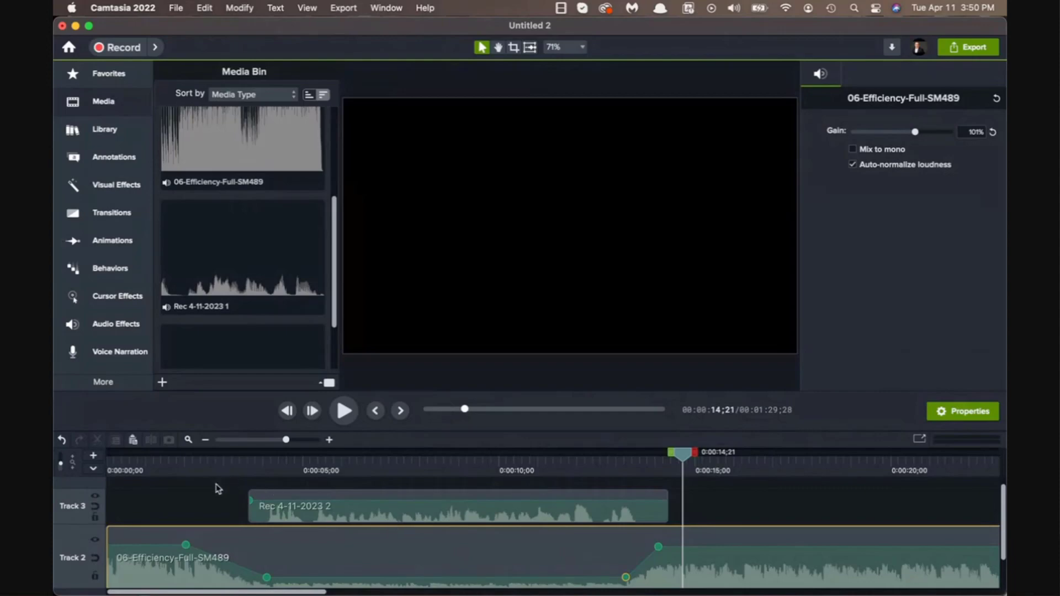
Step: Play from about 2 seconds to just past 15 seconds to check the quieter music under the narration
click(175, 470)
key(space)
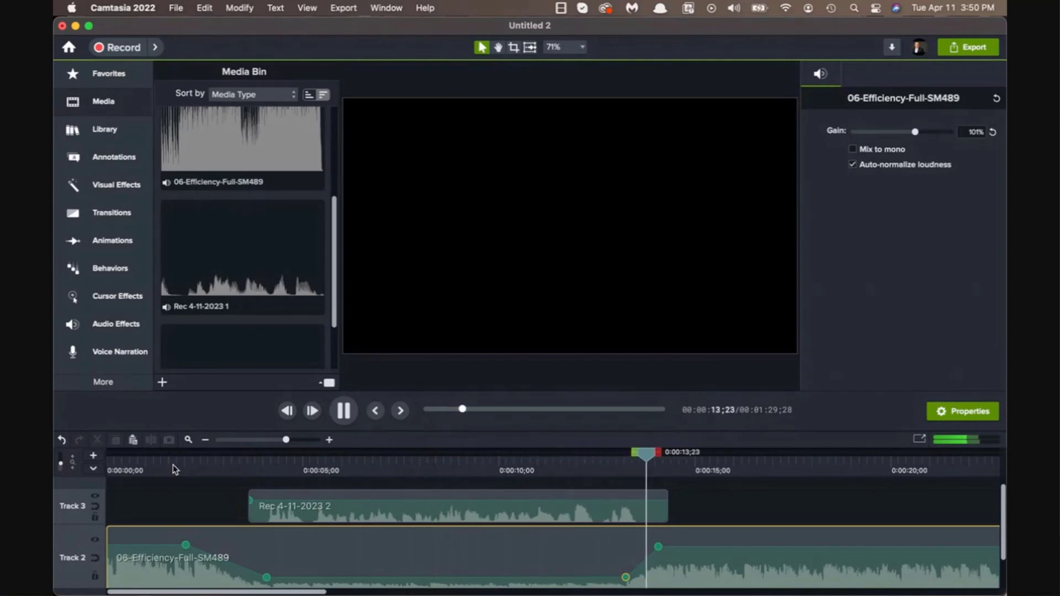
key(space)
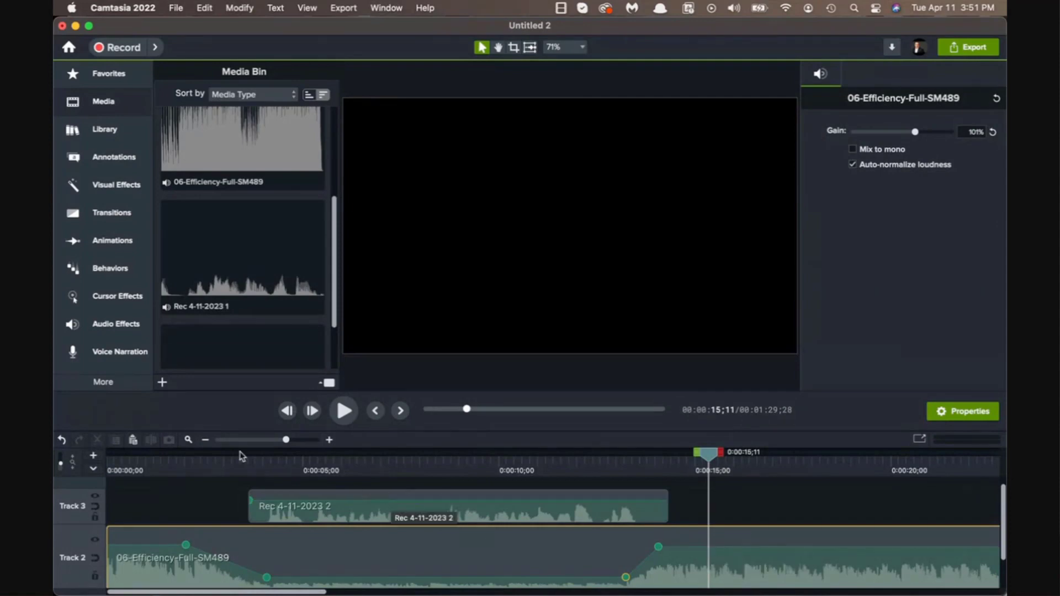
Step: Record a second voice narration from 0:00:15;11 and move the clip to Track 3, starting at about 15 seconds
click(109, 356)
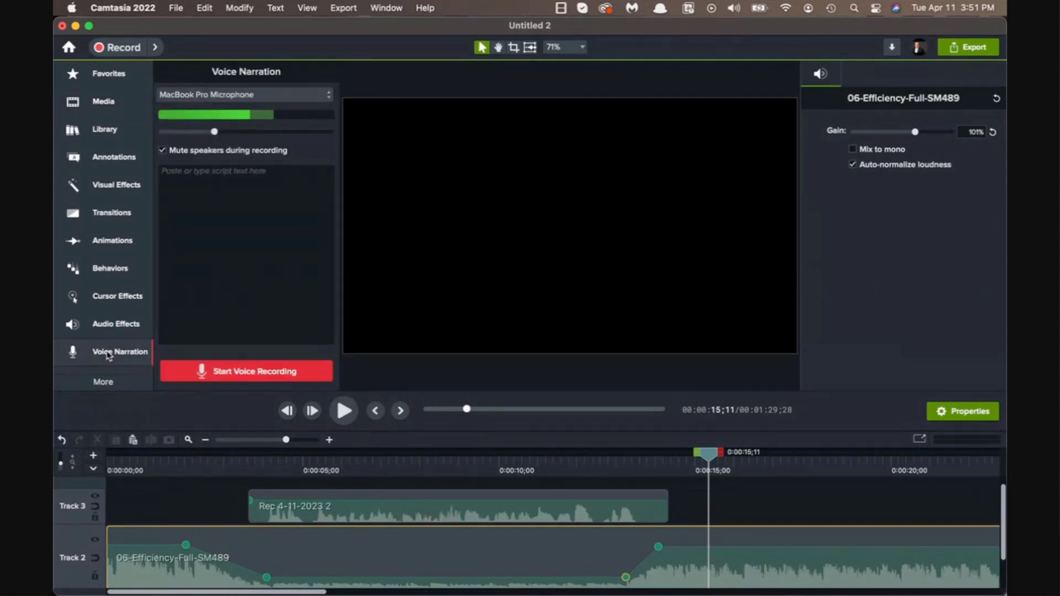
click(240, 372)
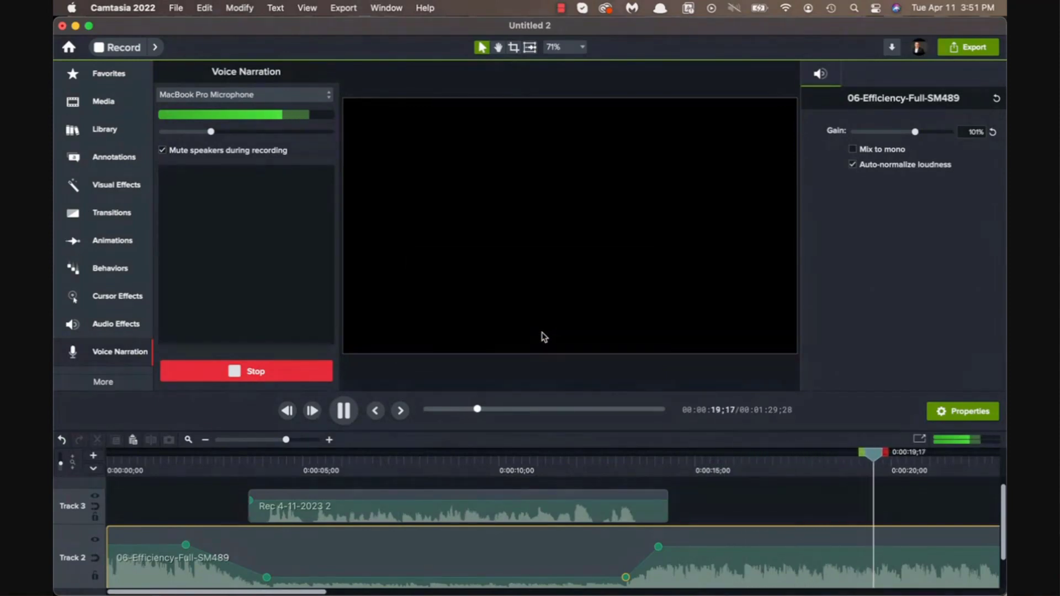
click(251, 371)
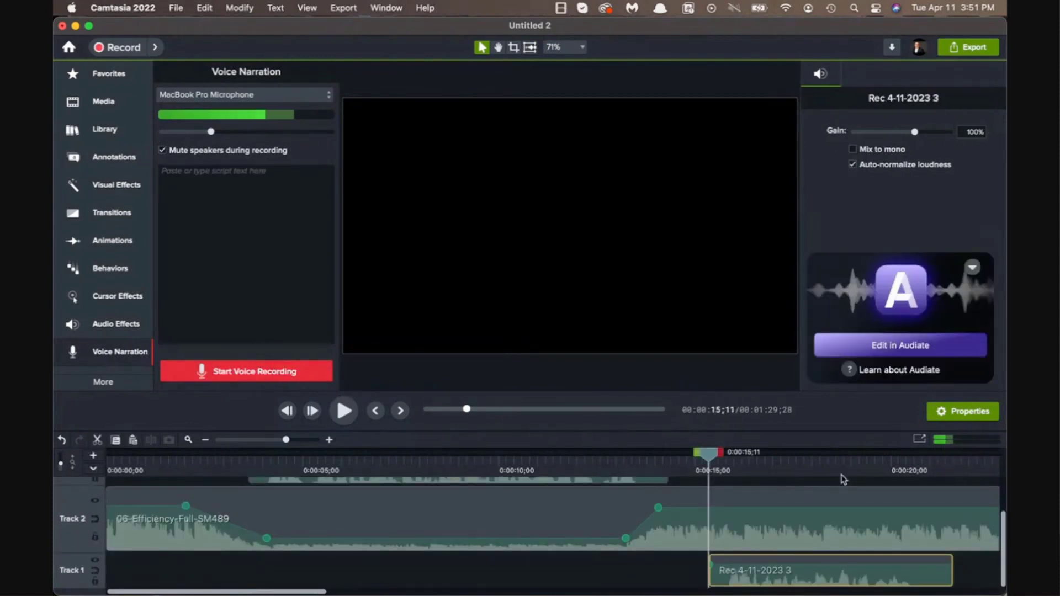
drag(810, 565, 800, 475)
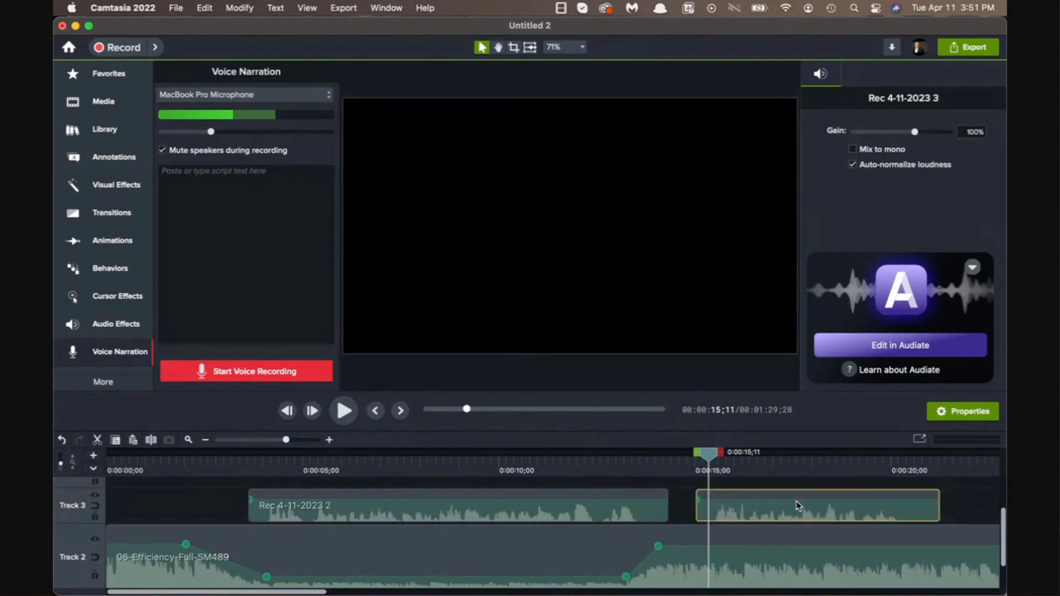
Step: Add audio points to the Track 2 music at about 15 and 20 seconds and lower both to about 19% under the second narration
click(712, 545)
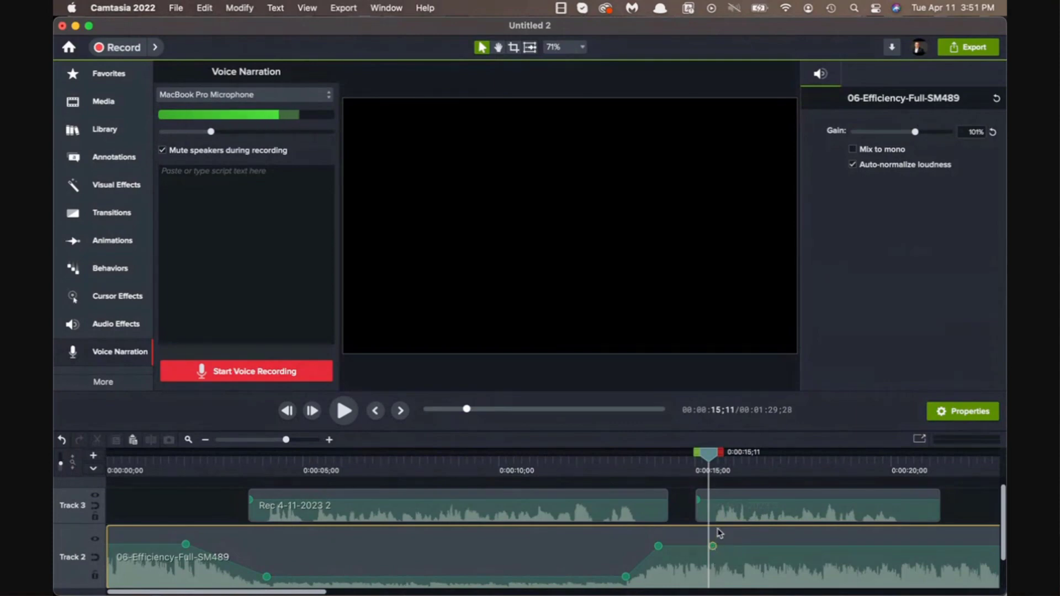
scroll(732, 559, right, 5)
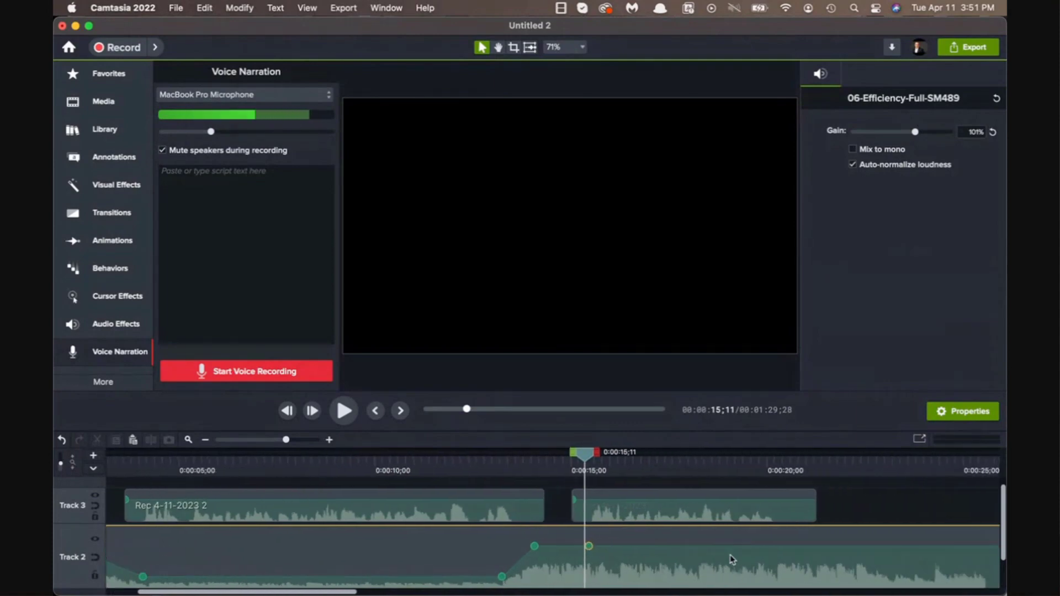
click(637, 546)
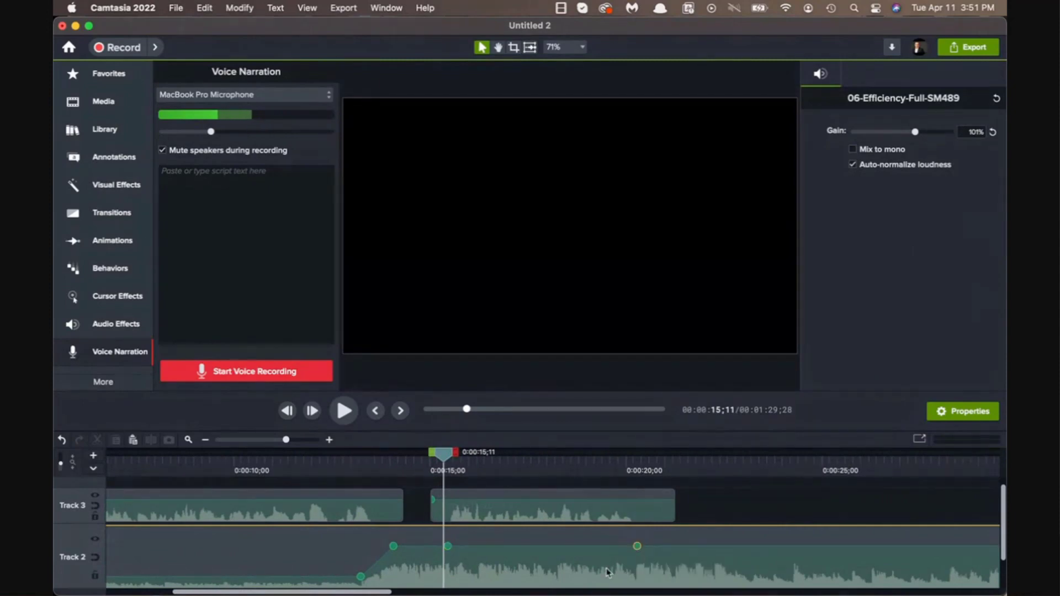
click(448, 547)
drag(447, 546, 449, 585)
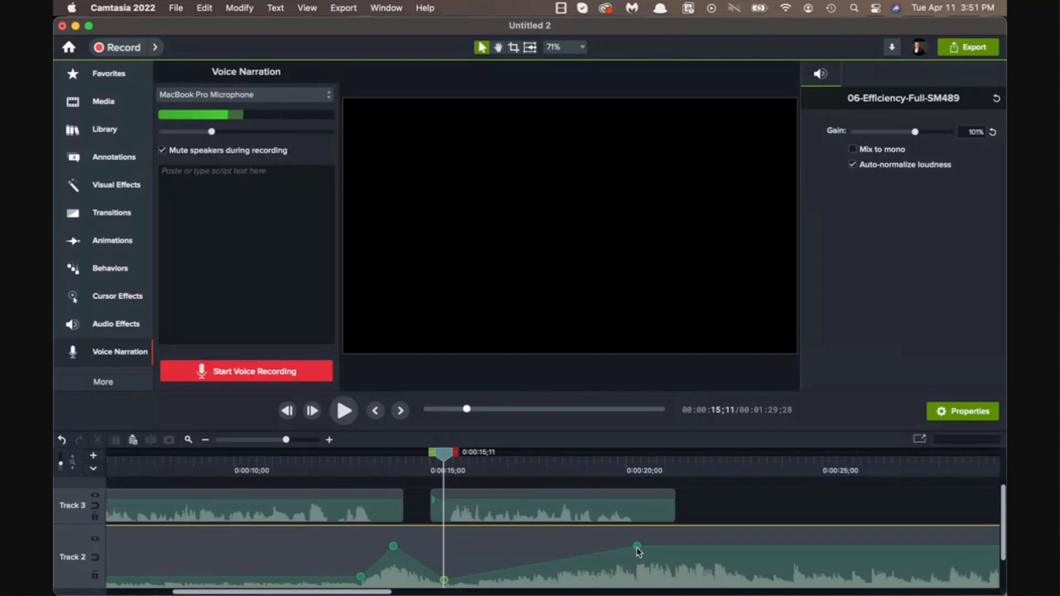
drag(638, 548, 641, 583)
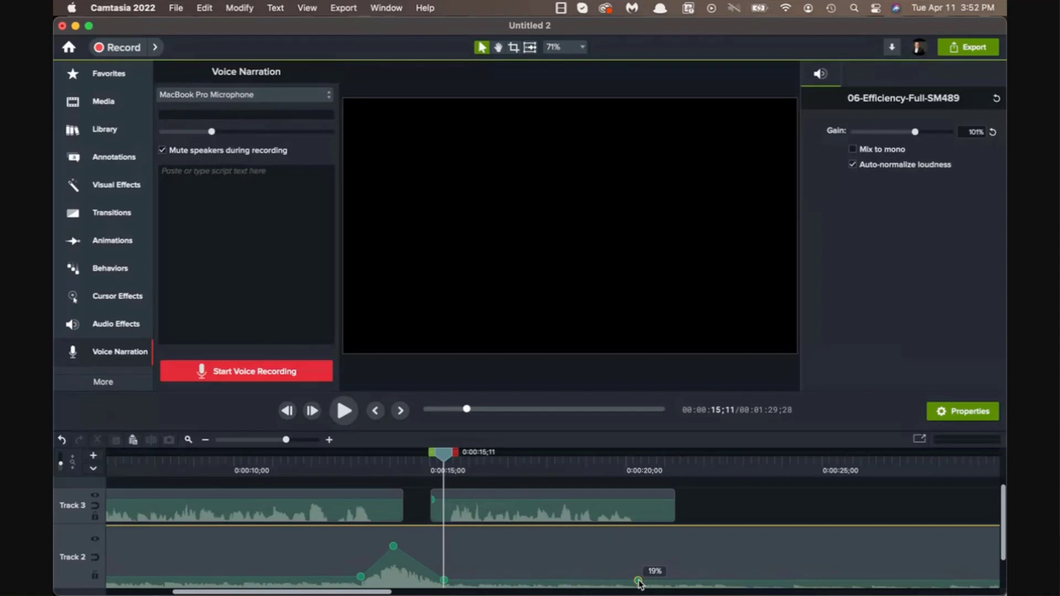
Step: Play from about 12 seconds to about 21 seconds to check the music level under the second narration
click(380, 468)
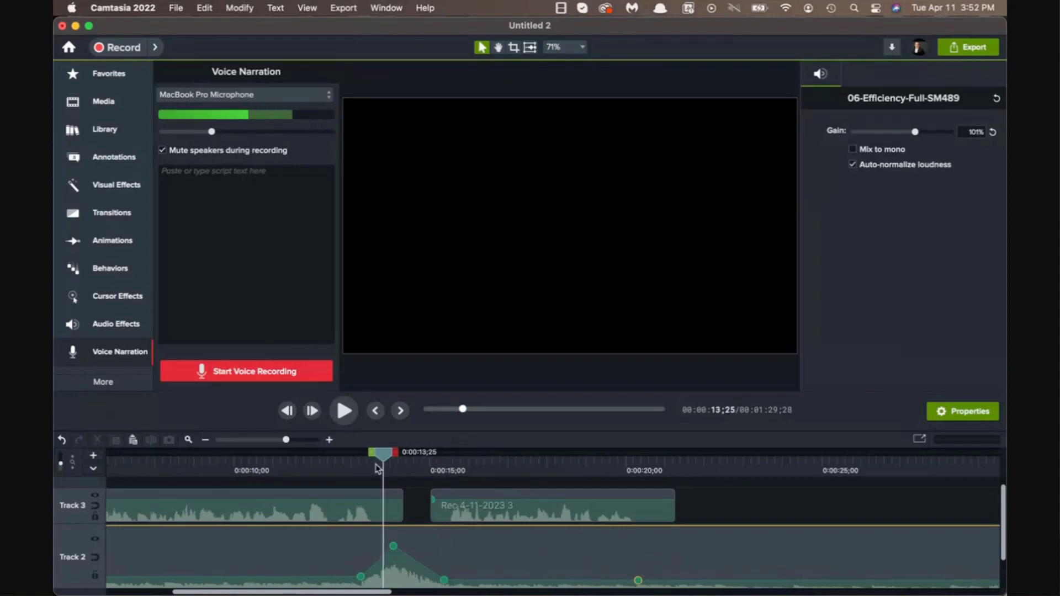
click(324, 469)
key(space)
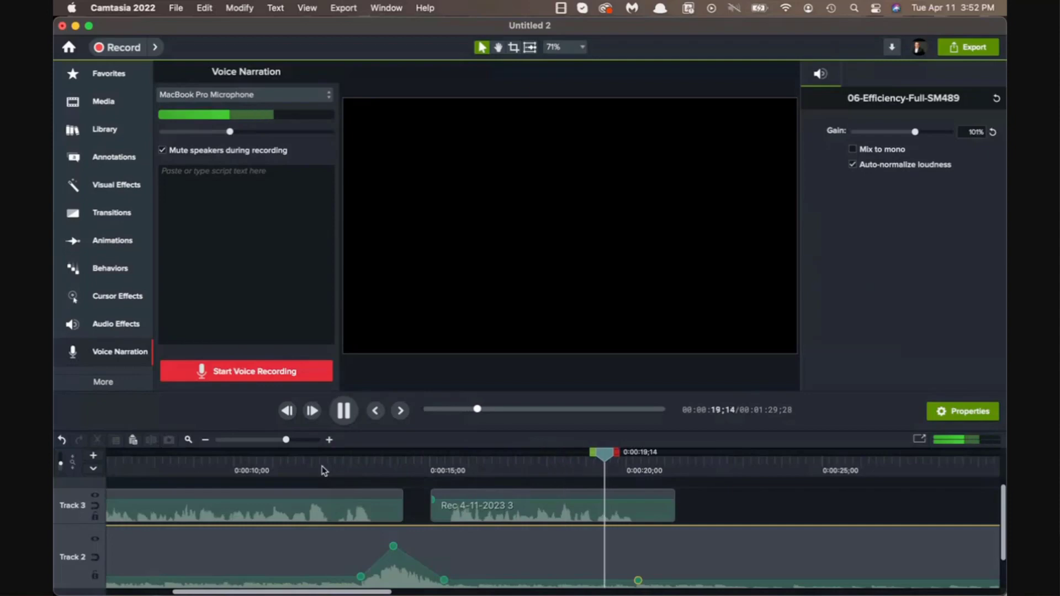
key(space)
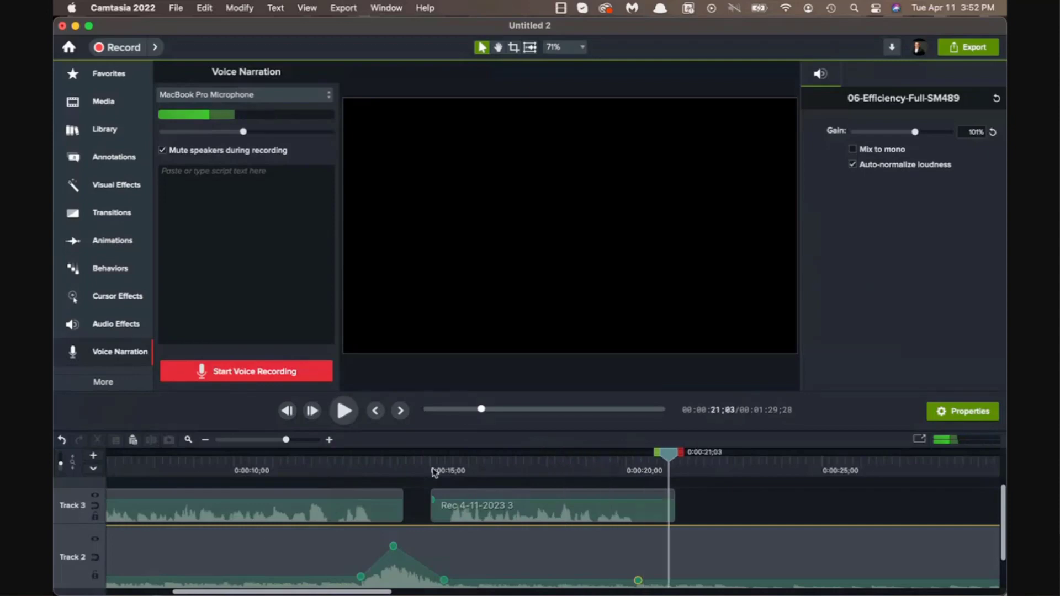
Step: Add an audio point to the music near 0:00:21;03 and raise it to the full music level so the volume fades back up
mouse_move(679, 560)
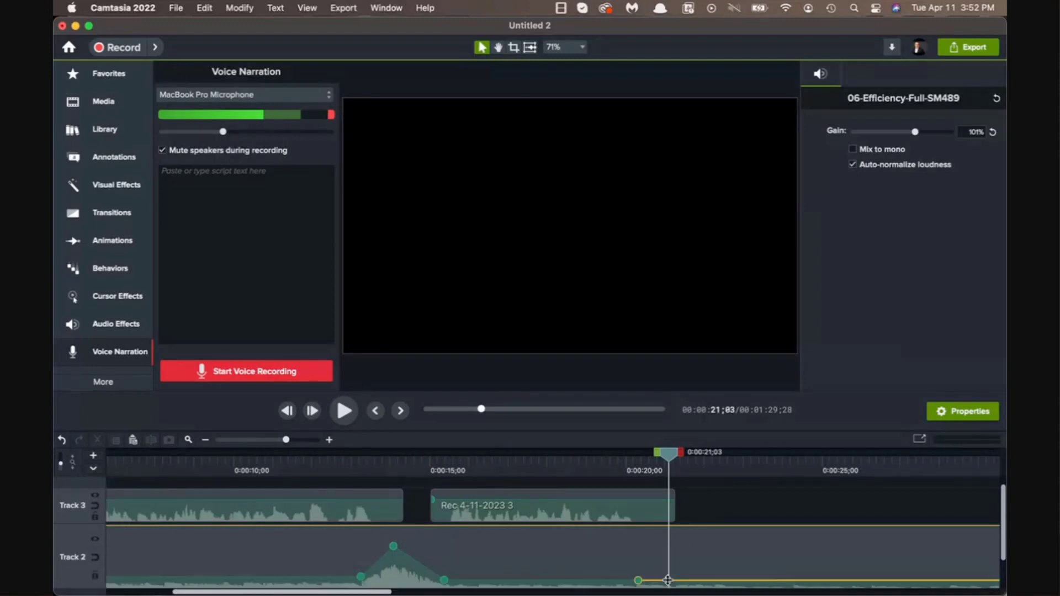
double_click(668, 581)
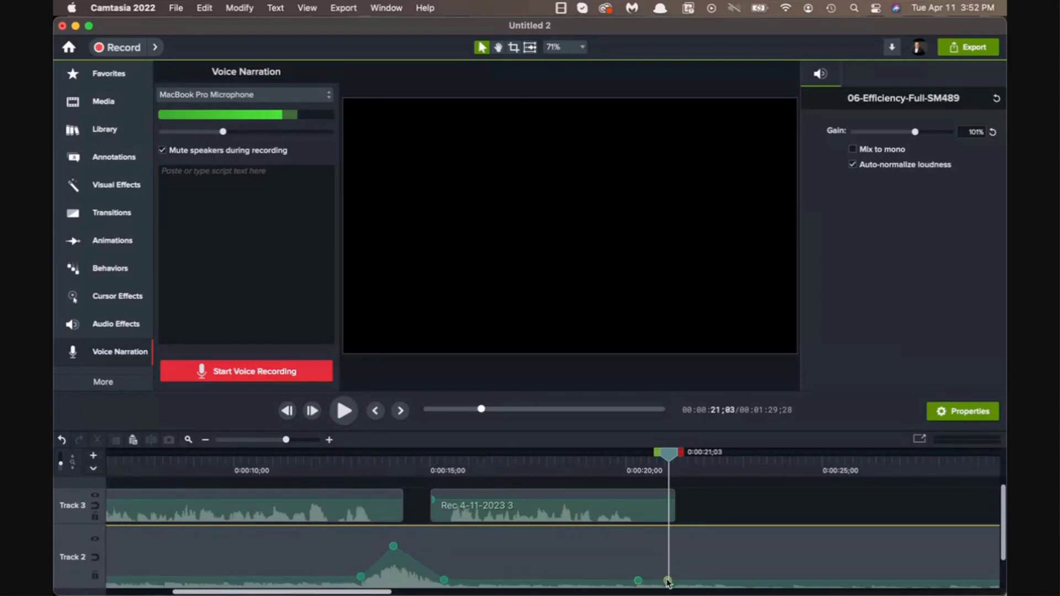
drag(667, 581, 663, 548)
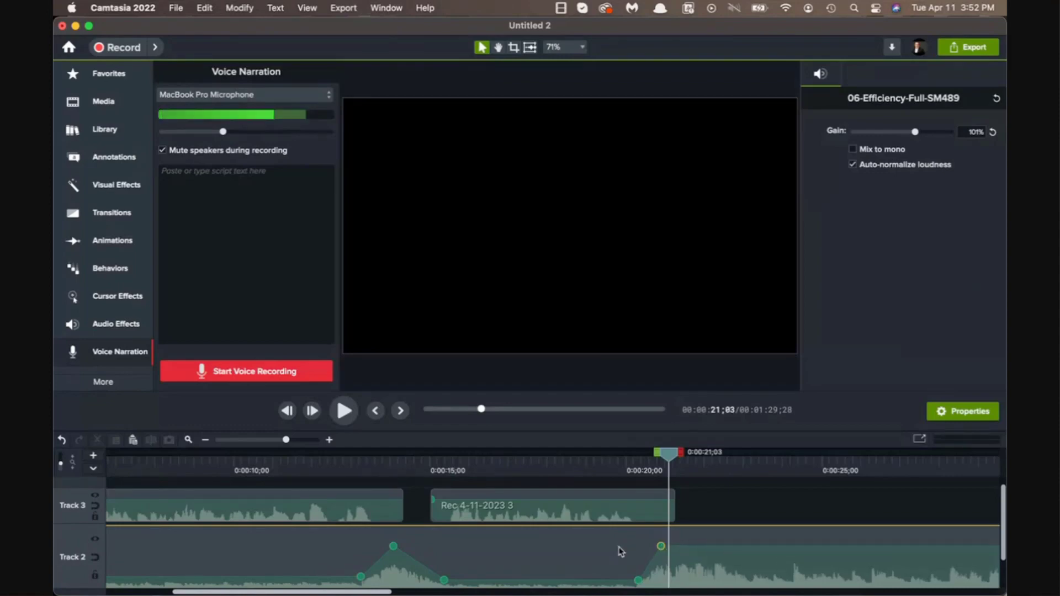
Step: Split the Track 2 music clip at 0:01:23;20 and delete the part after the split
scroll(621, 551, right, 10)
scroll(622, 551, right, 5)
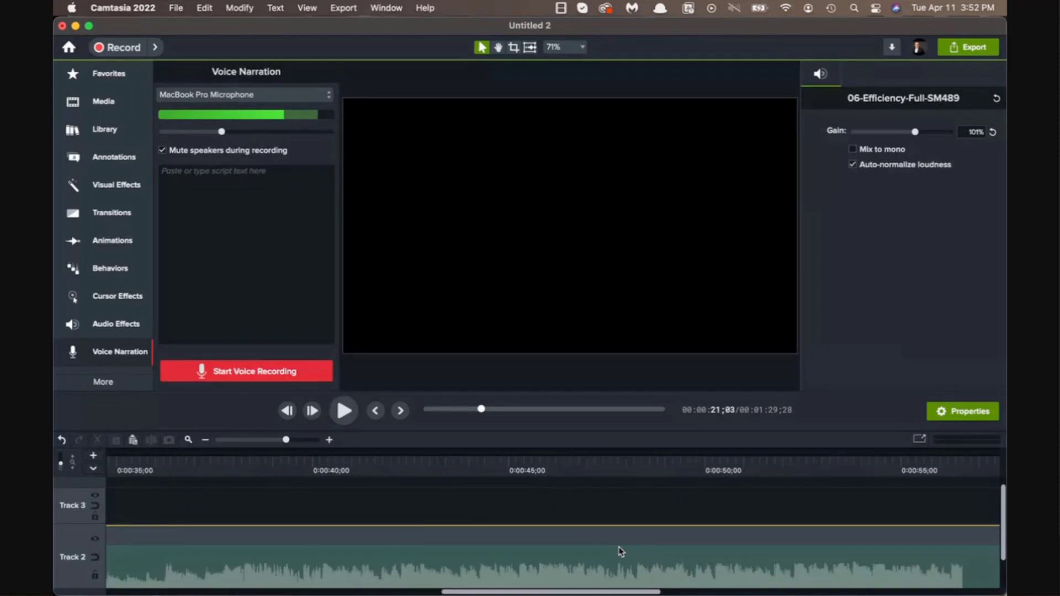
scroll(621, 551, right, 12)
scroll(621, 551, right, 8)
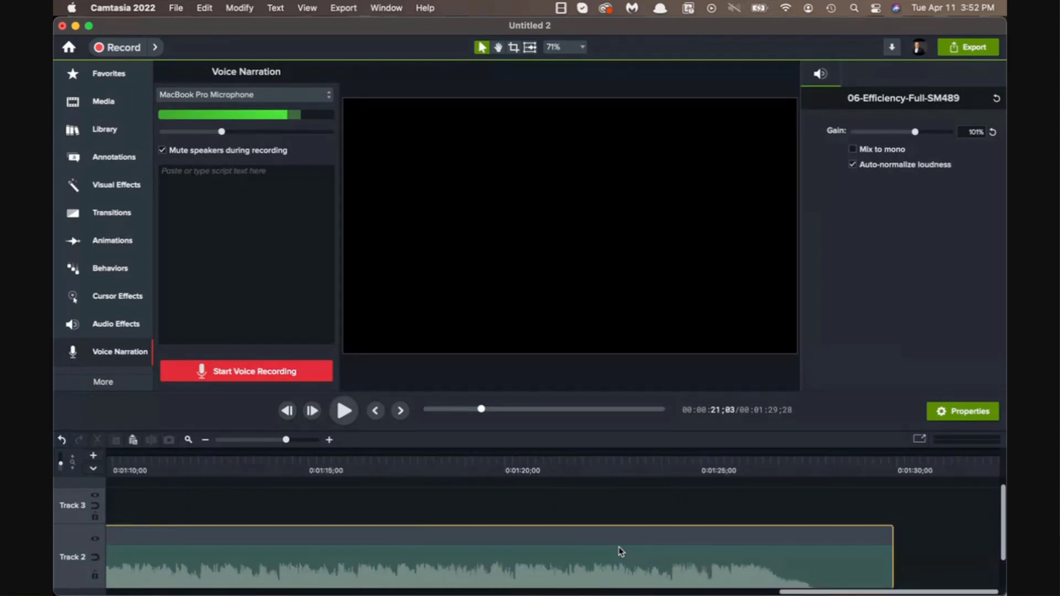
click(649, 468)
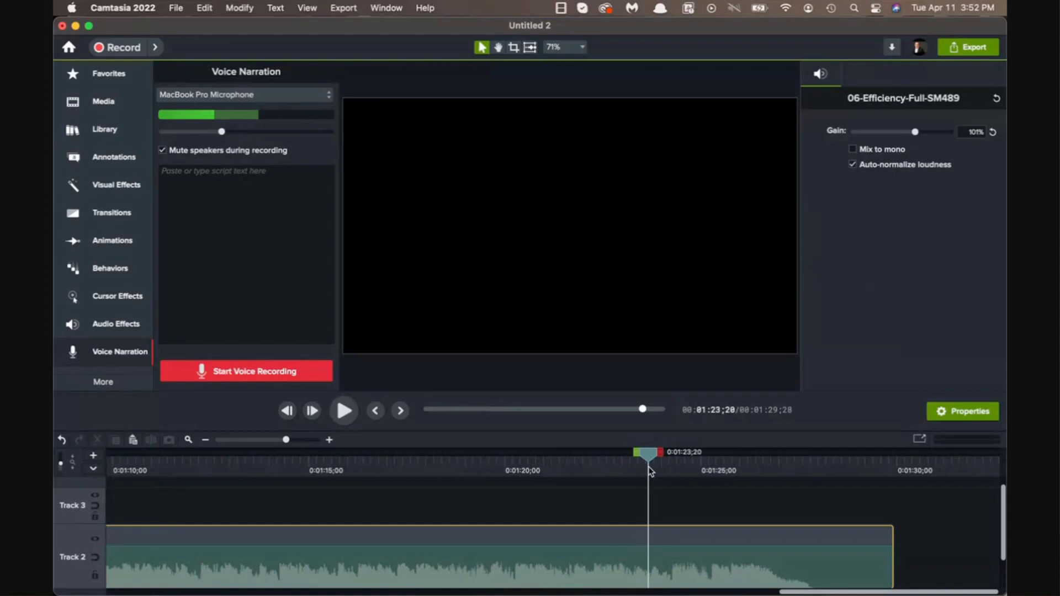
key(super+t)
click(735, 554)
key(Delete)
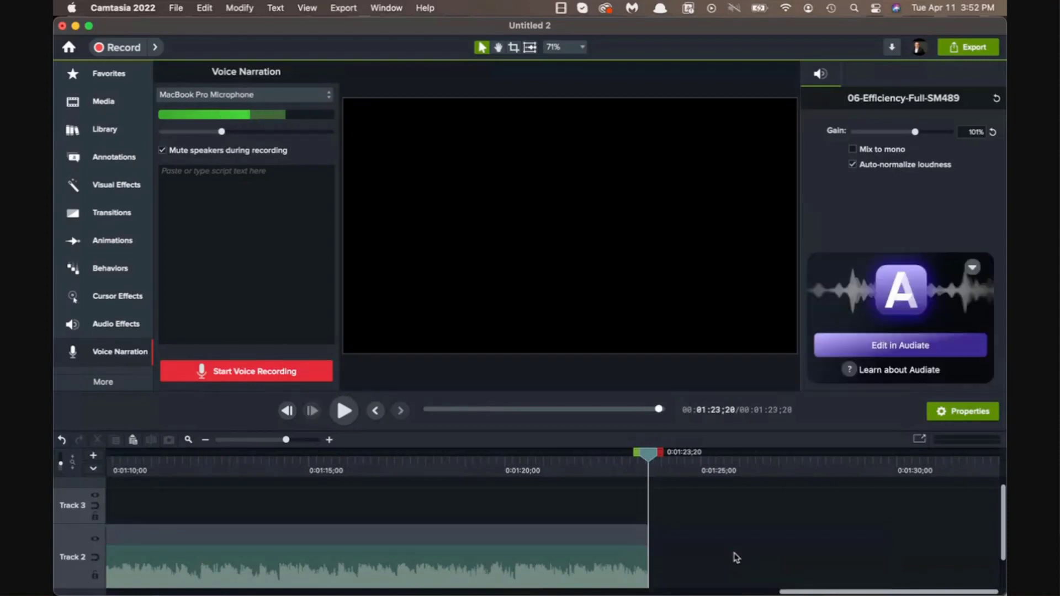
Step: Play the end of the shortened music clip from 0:01:22;04 to hear how it cuts off
click(735, 553)
drag(650, 456, 590, 462)
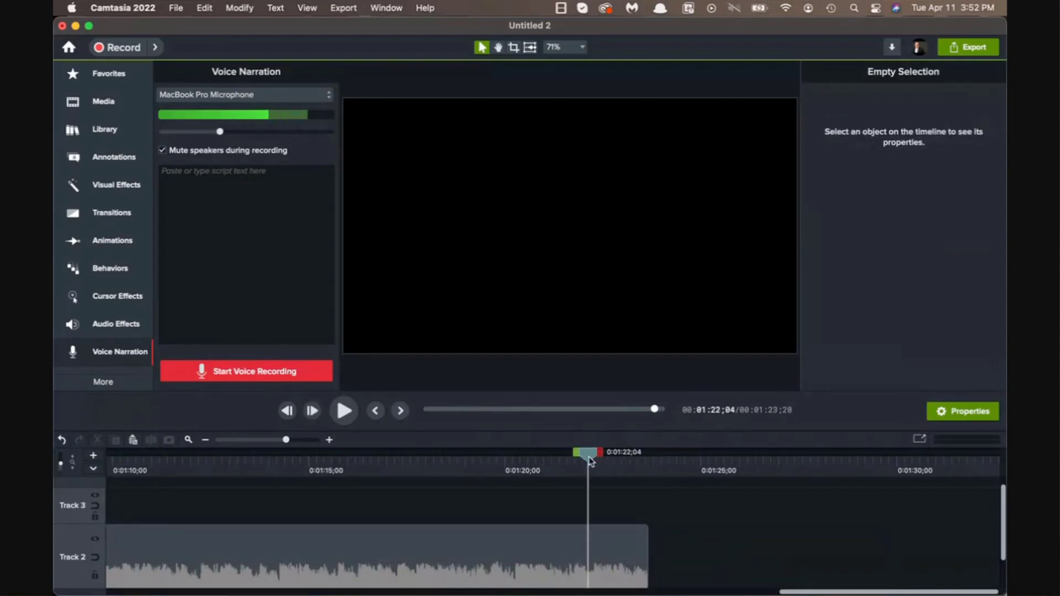
key(space)
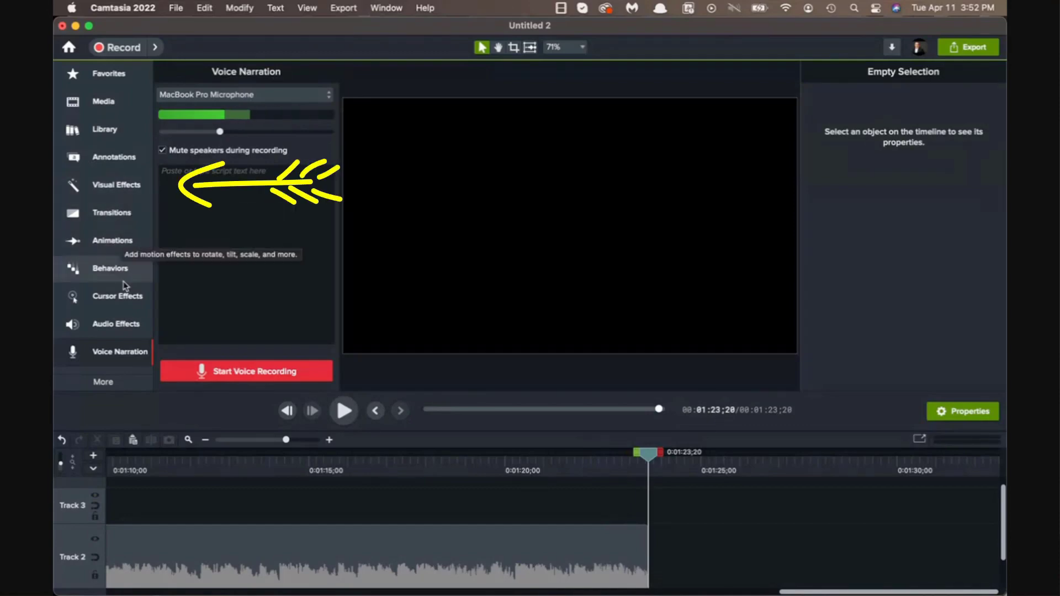
Step: Apply the Fade Out audio effect to the music clip and lengthen the fade so it starts at about 1:22
click(130, 324)
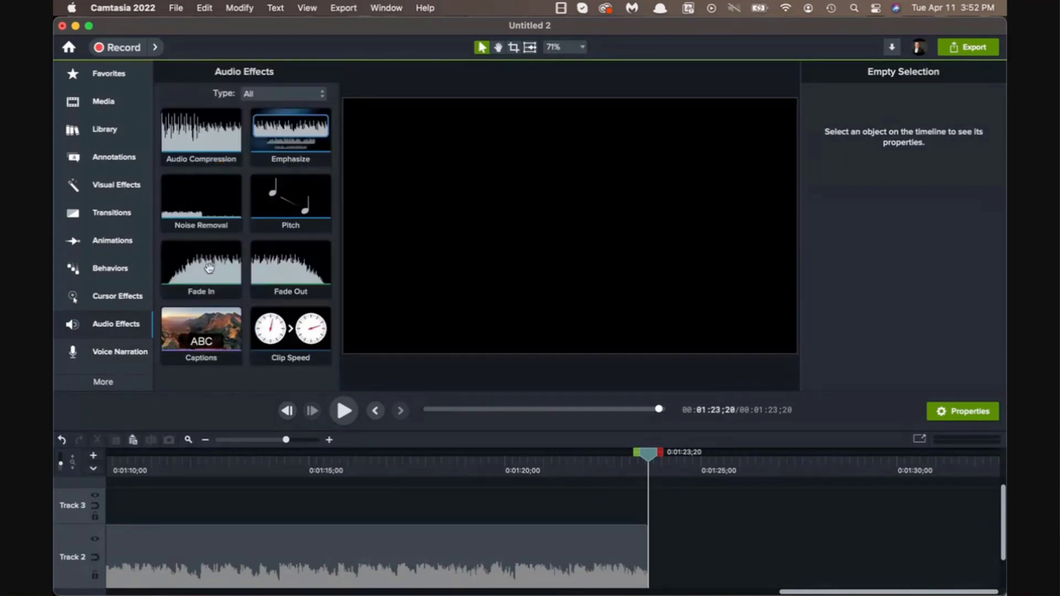
drag(277, 269, 638, 557)
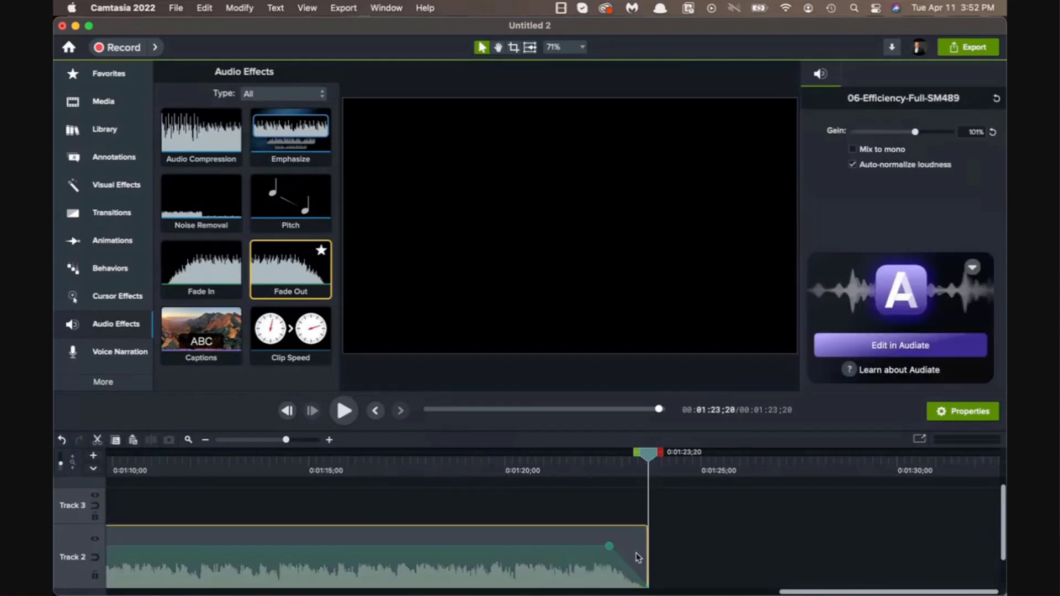
scroll(763, 564, down, 2)
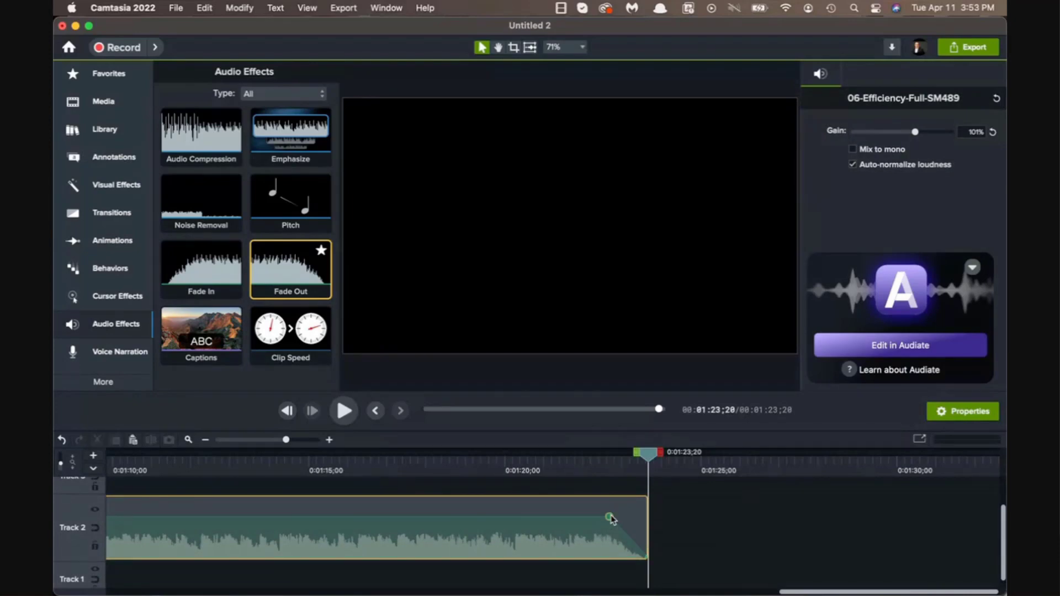
drag(610, 518, 585, 517)
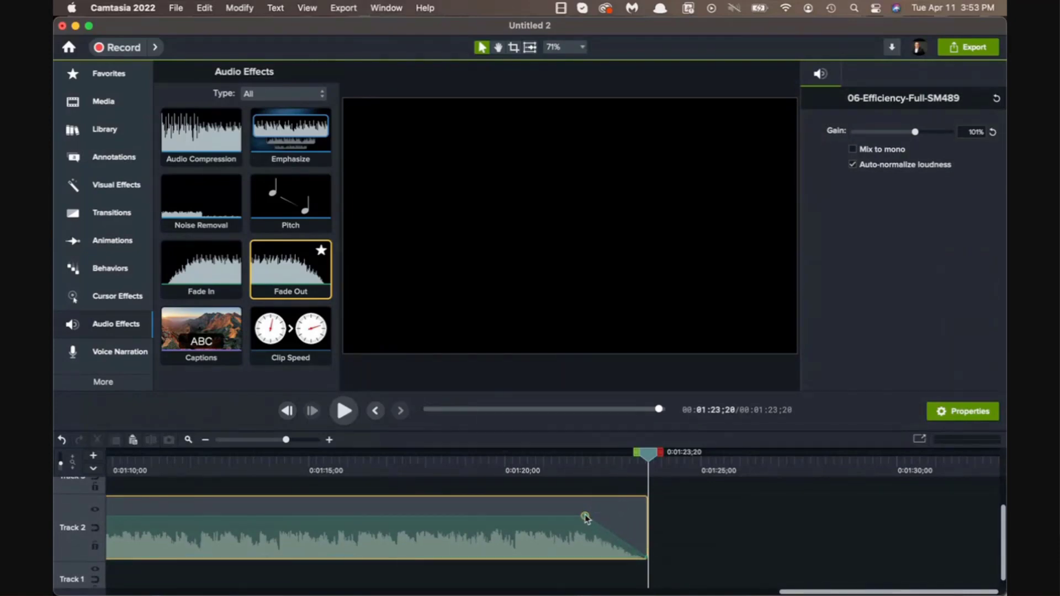
Step: Play from 0:01:19;26 to the end of the music clip to check the fade-out, and stop playback
click(501, 470)
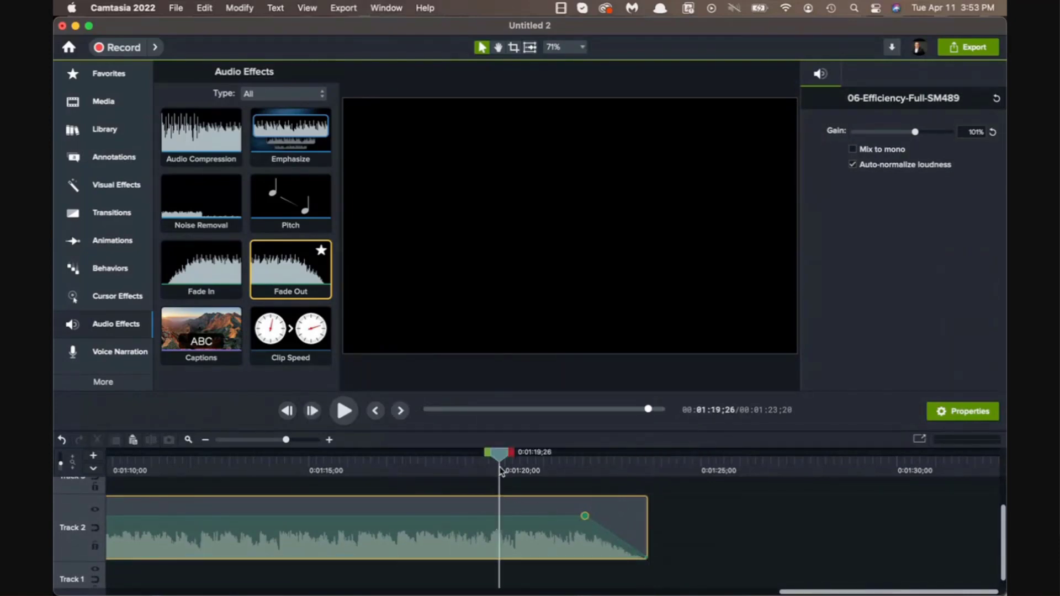
key(space)
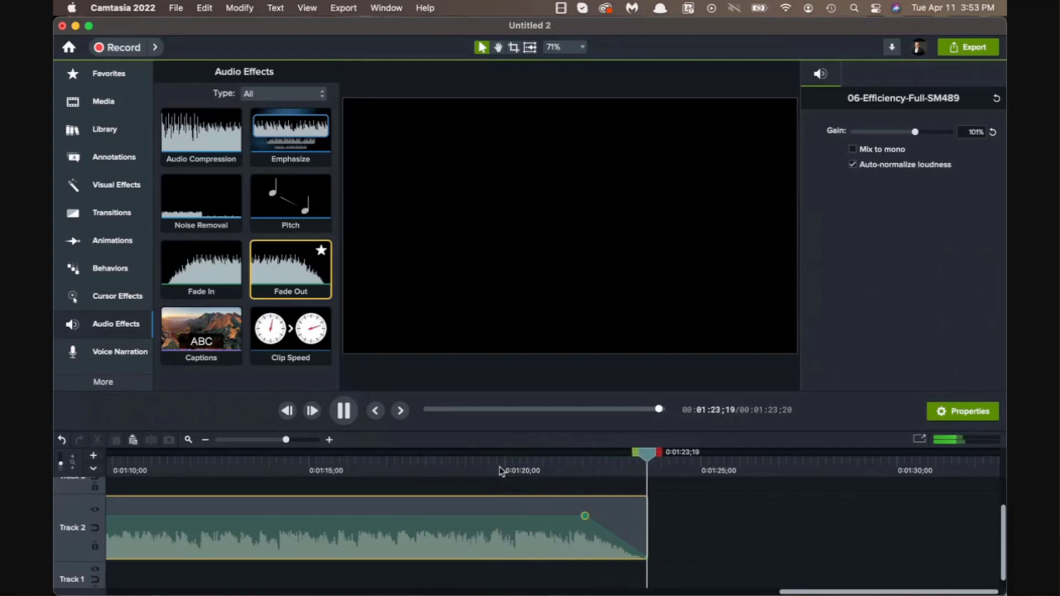
key(space)
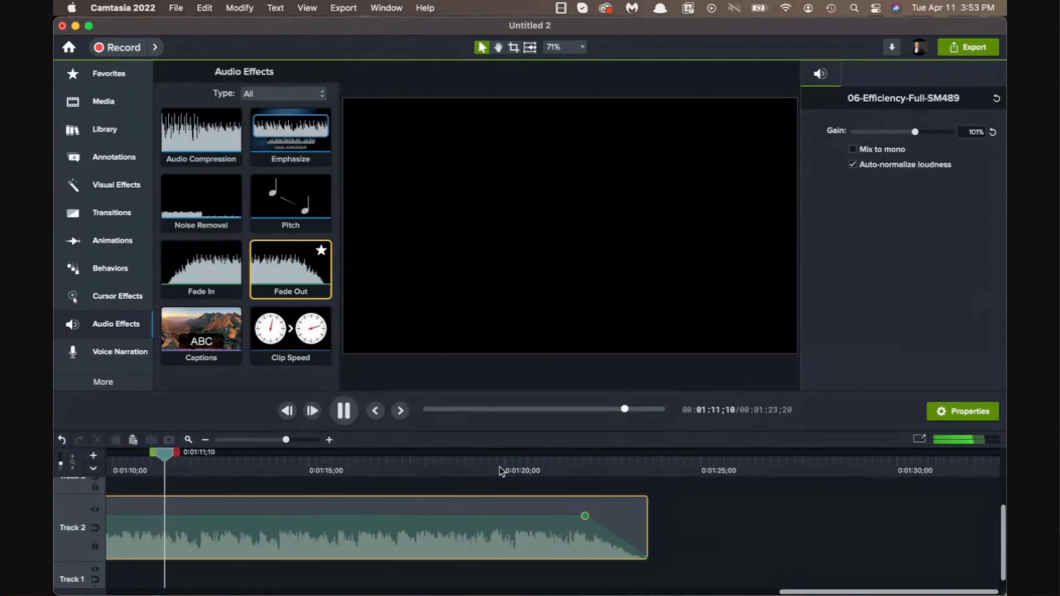
key(space)
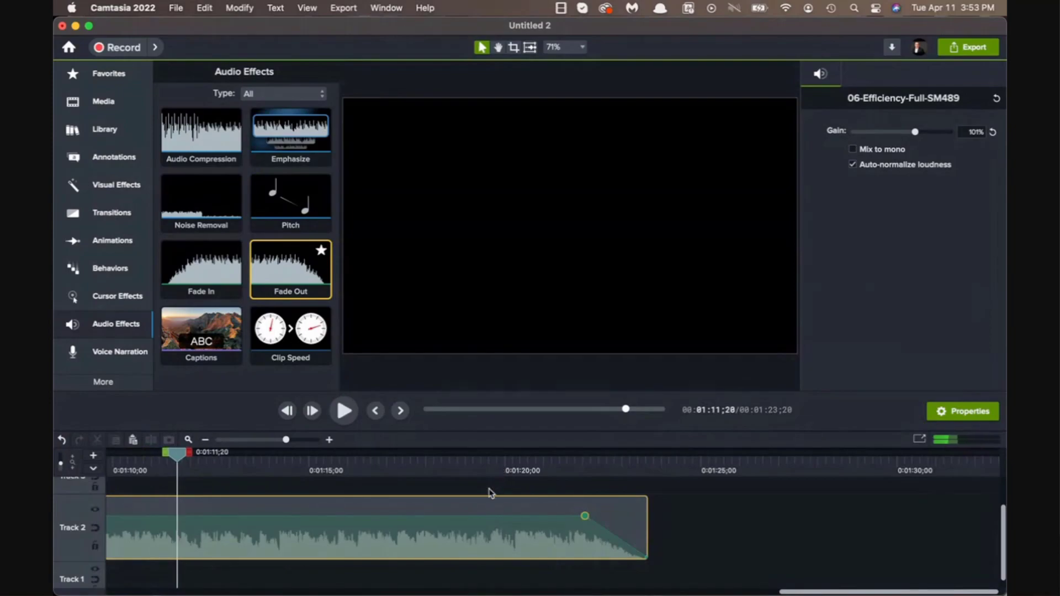
scroll(490, 493, up, 2)
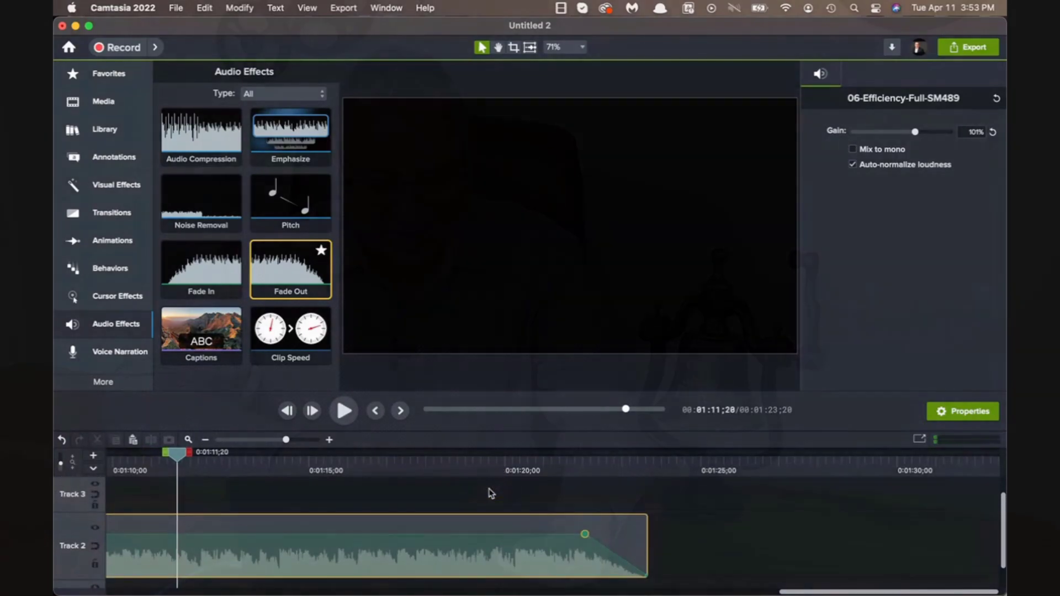